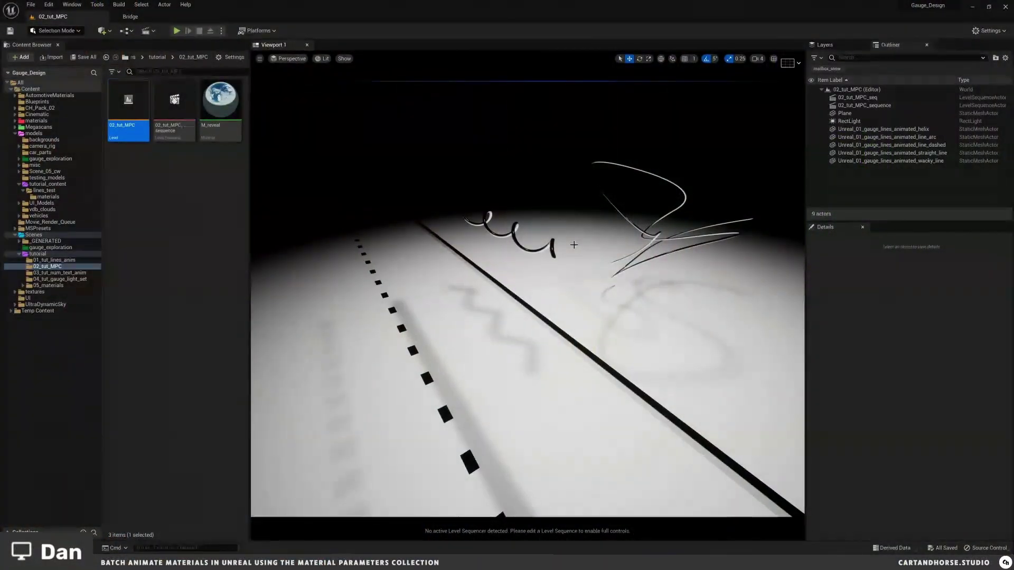
- Orbit and zoom the viewport in on the helix and wacky gauge lines
{"action": "right_click_drag", "start_coordinate": [578, 274], "coordinate": [581, 252]}
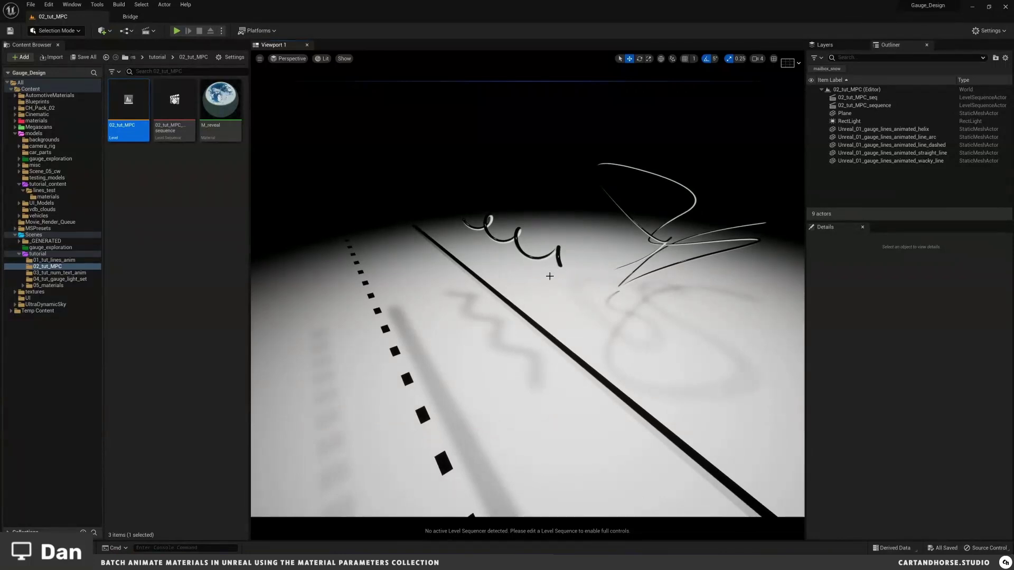
{"action": "right_click_drag", "start_coordinate": [550, 285], "coordinate": [550, 283]}
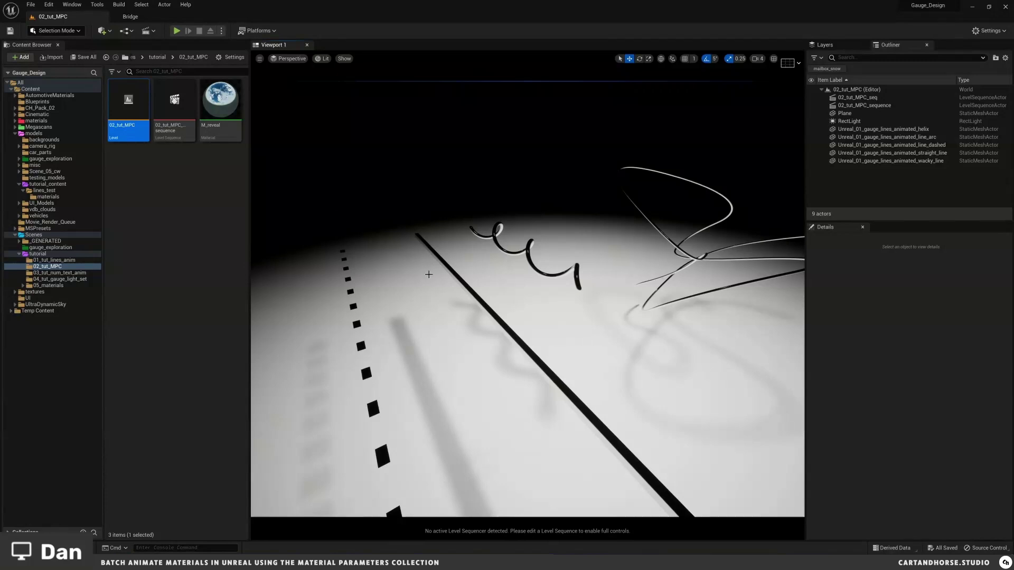
{"action": "scroll", "coordinate": [460, 262], "scroll_direction": "down", "scroll_amount": 5}
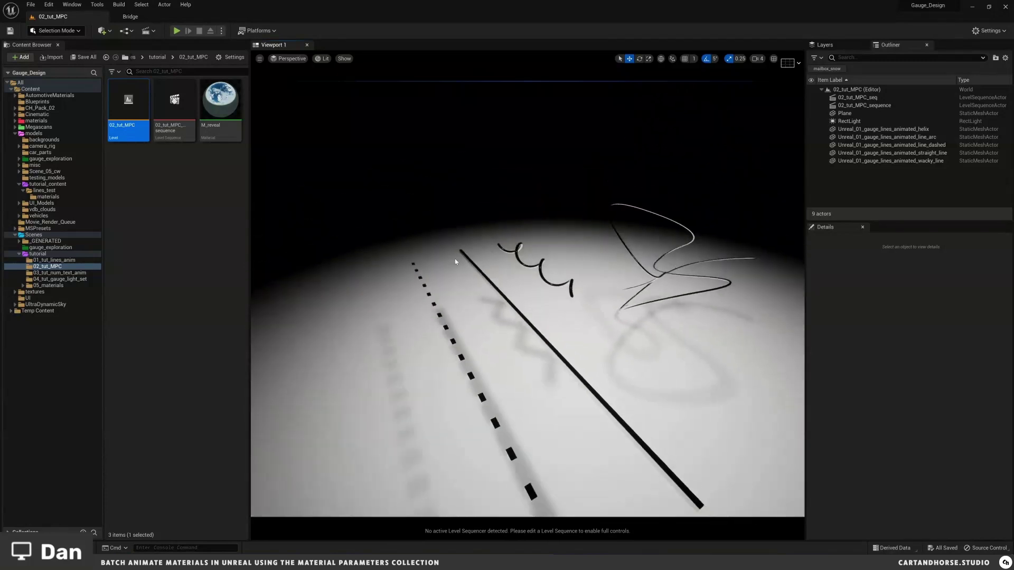
{"action": "scroll", "coordinate": [463, 279], "scroll_direction": "down", "scroll_amount": 3}
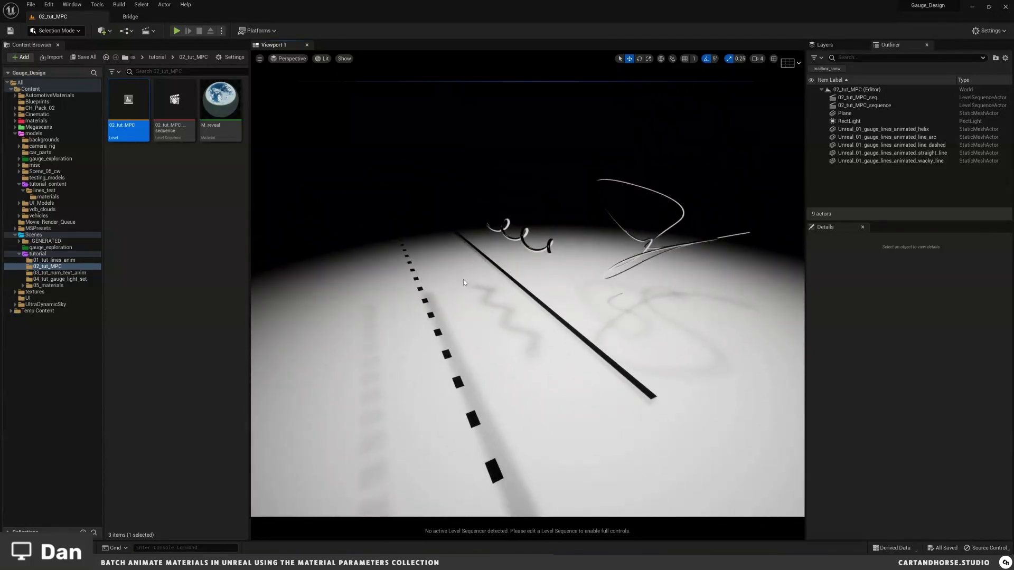
{"action": "left_click_drag", "start_coordinate": [464, 280], "coordinate": [475, 300]}
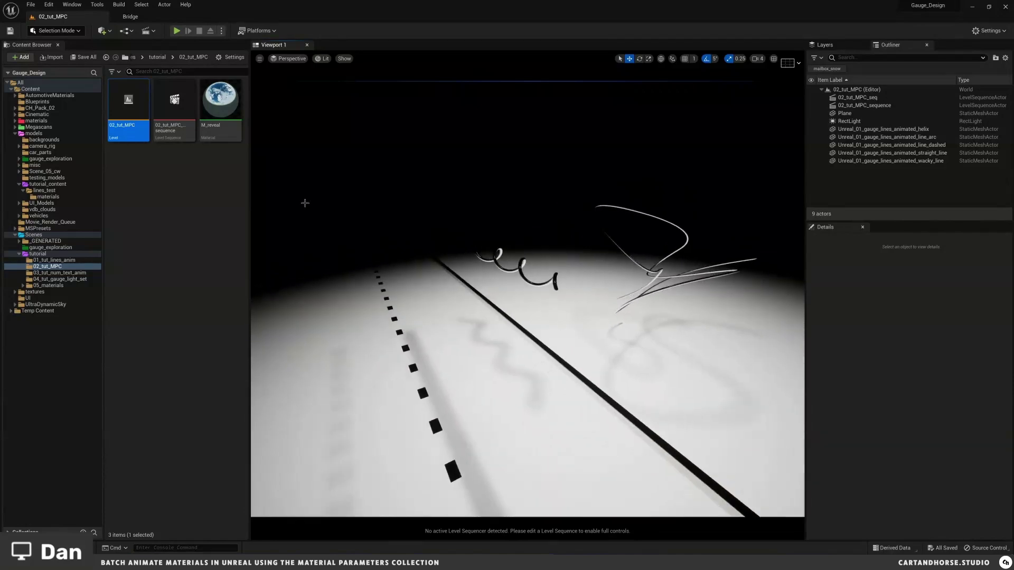
- Open the M_reveal material full-screen to inspect its node network, then return to the level
{"action": "left_click", "coordinate": [221, 103]}
{"action": "double_click", "coordinate": [221, 102]}
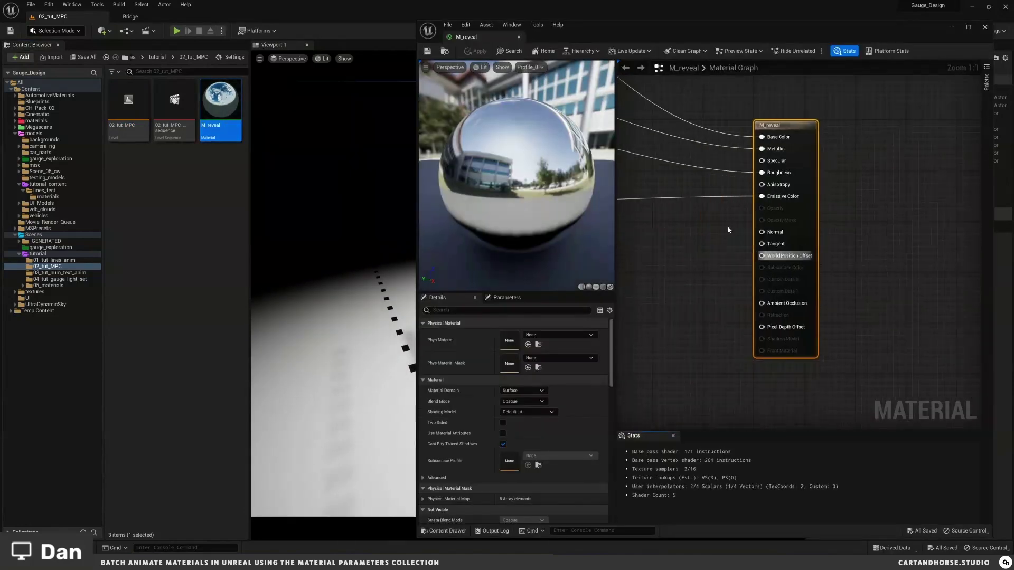
{"action": "left_click", "coordinate": [968, 27]}
{"action": "right_click_drag", "start_coordinate": [436, 199], "coordinate": [644, 245]}
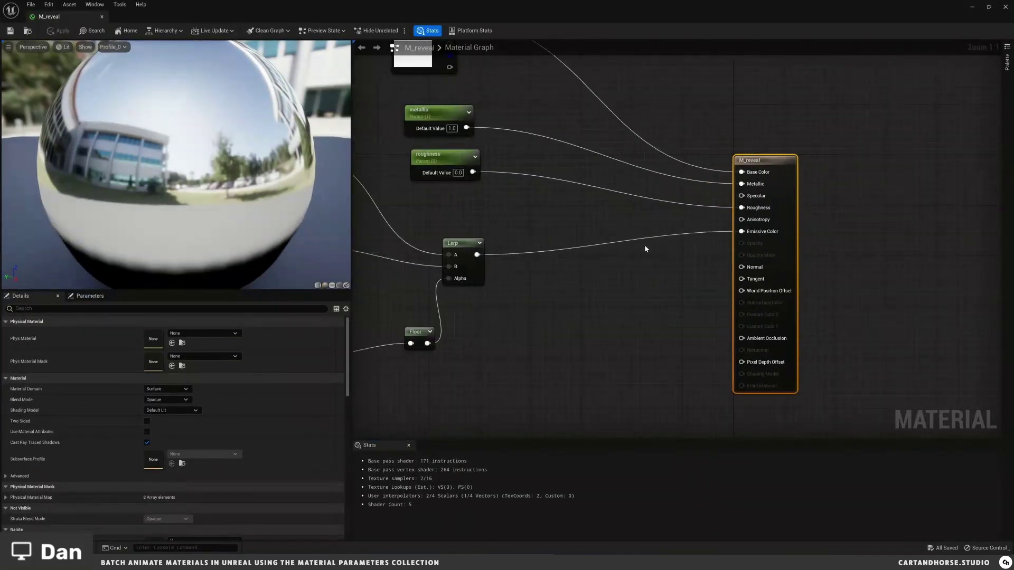
{"action": "scroll", "coordinate": [487, 230], "scroll_direction": "down", "scroll_amount": 3}
{"action": "right_click_drag", "start_coordinate": [488, 230], "coordinate": [665, 242]}
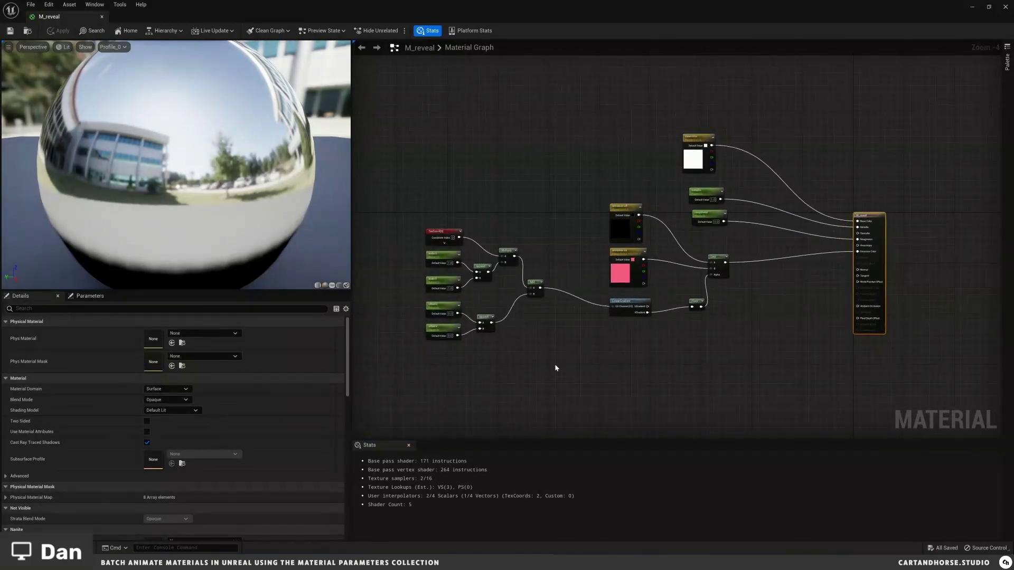
{"action": "left_click", "coordinate": [972, 8]}
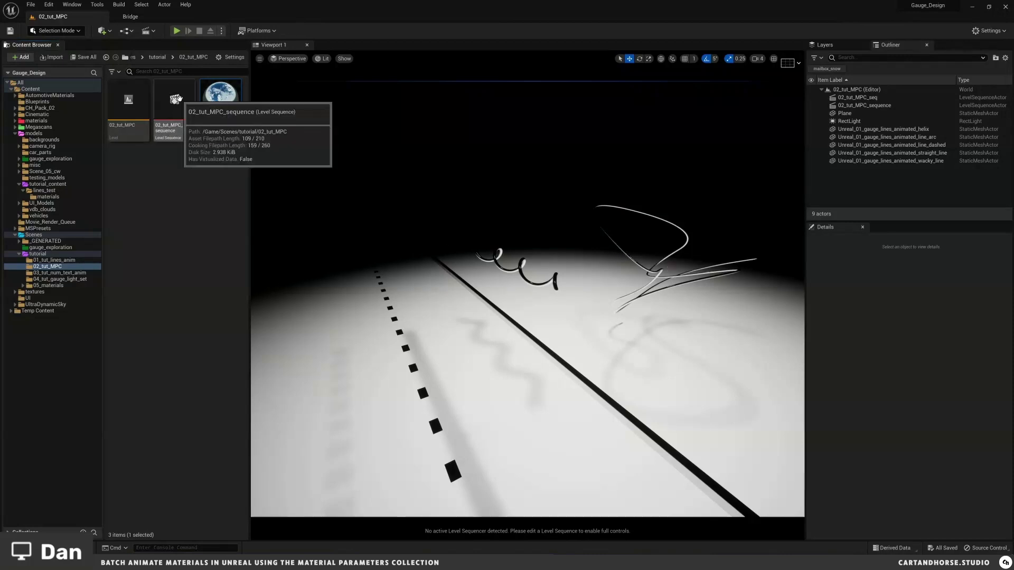
- Open 02_tut_MPC_sequence and add the wacky gauge line with its static mesh component
{"action": "double_click", "coordinate": [179, 106]}
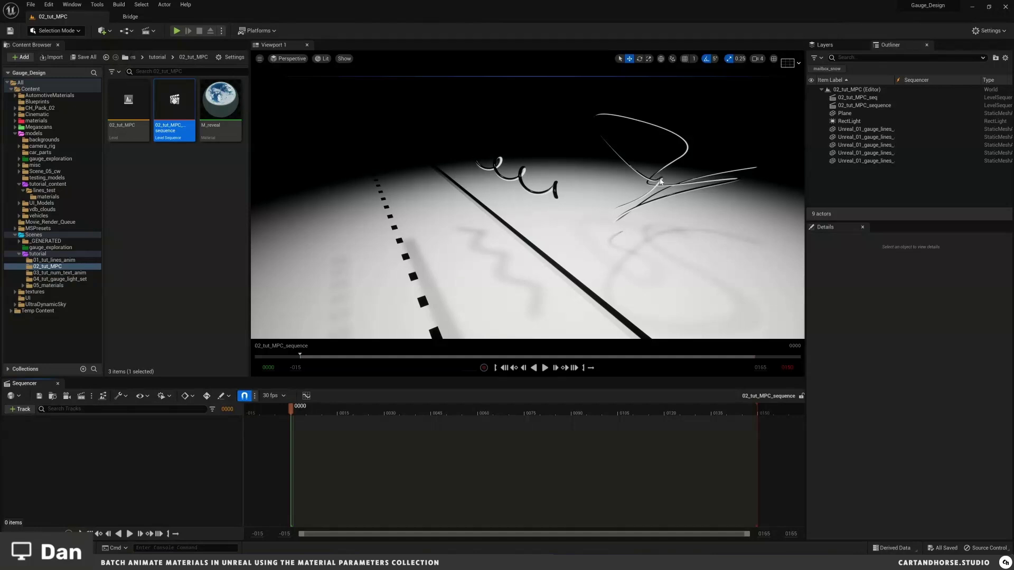
{"action": "left_click", "coordinate": [660, 180]}
{"action": "left_click_drag", "start_coordinate": [856, 160], "coordinate": [139, 462]}
{"action": "left_click", "coordinate": [186, 427]}
{"action": "left_click", "coordinate": [233, 420]}
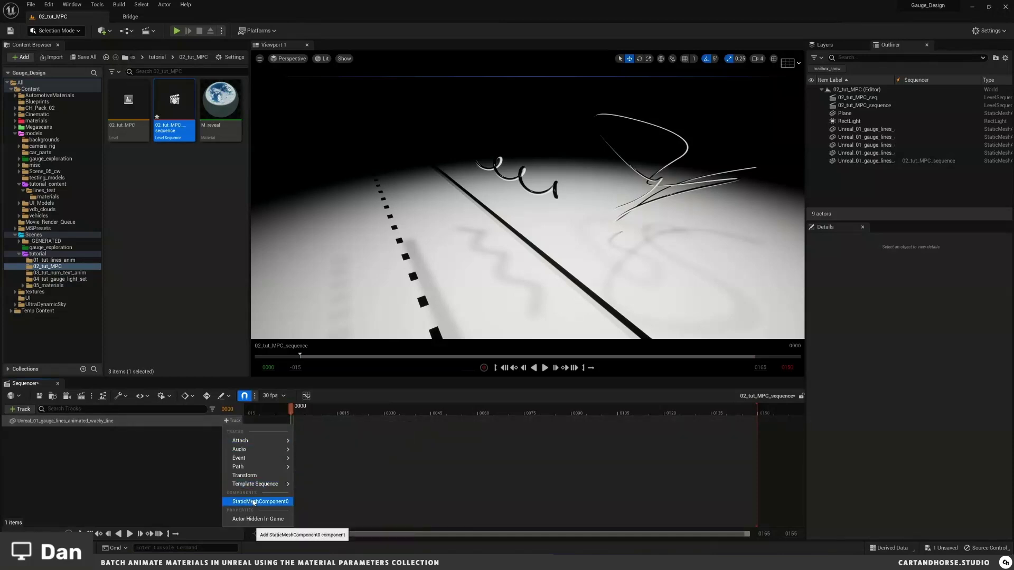
{"action": "left_click", "coordinate": [254, 502]}
- Add a Material Element 0 offset V track and raise it to about 0.37 to test the glow
{"action": "left_click", "coordinate": [234, 432]}
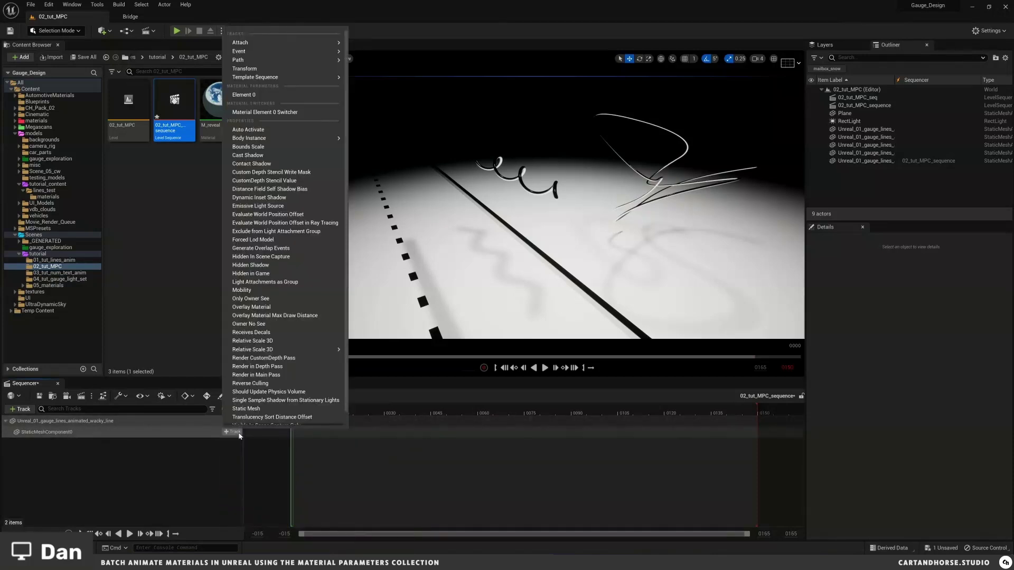
{"action": "left_click", "coordinate": [243, 95]}
{"action": "left_click", "coordinate": [227, 442]}
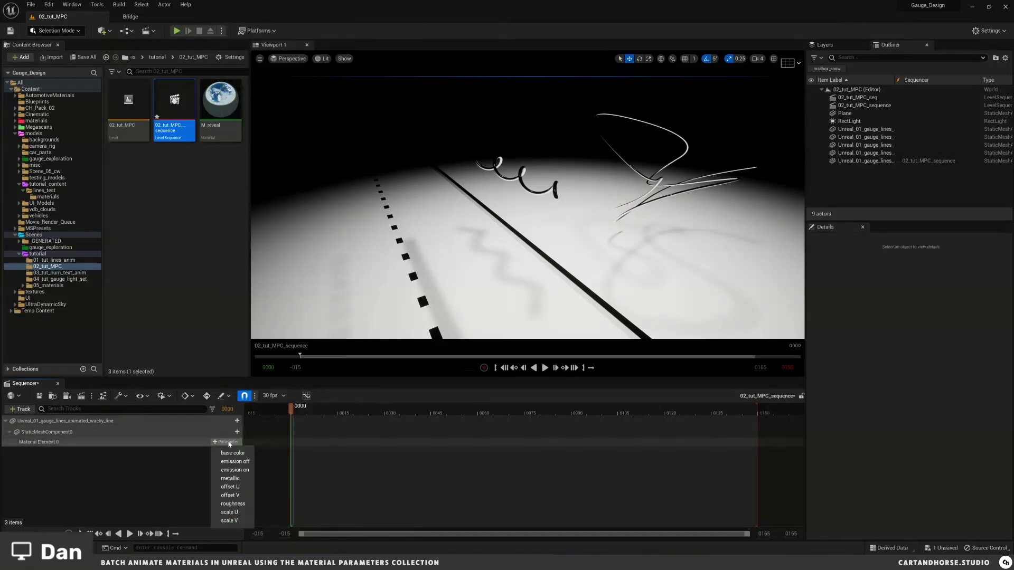
{"action": "left_click", "coordinate": [230, 495]}
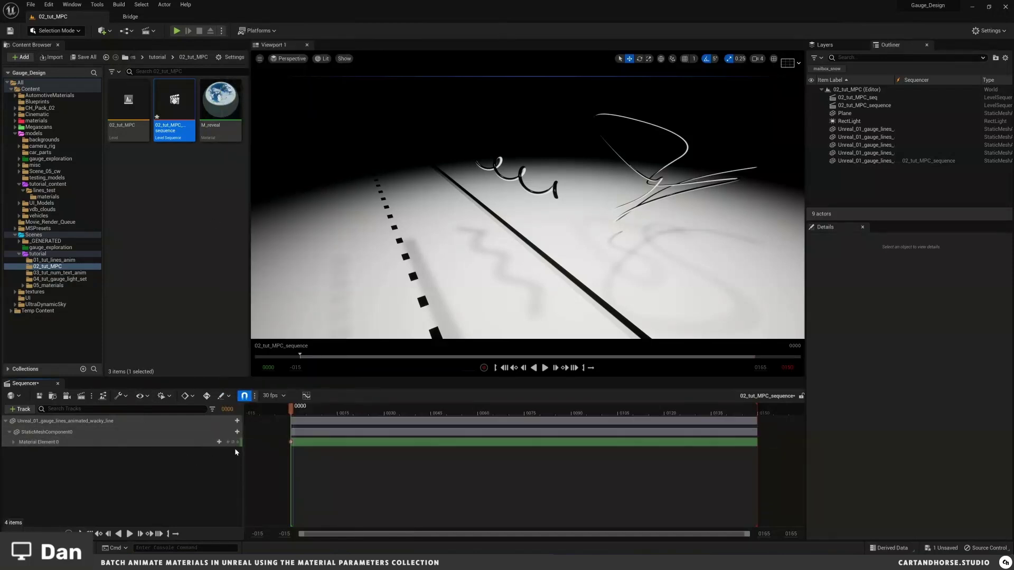
{"action": "left_click", "coordinate": [14, 442]}
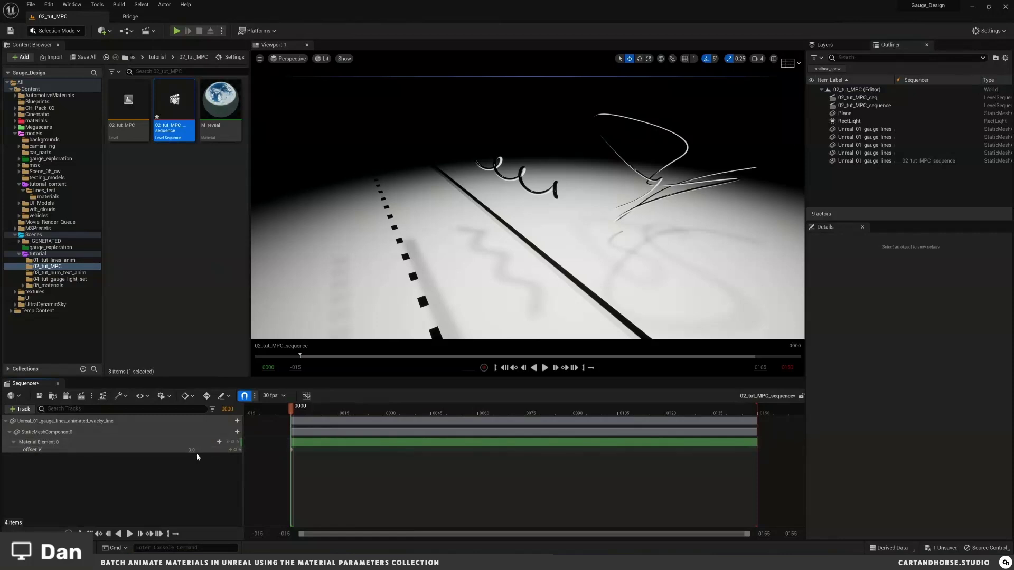
{"action": "mouse_move", "coordinate": [190, 451]}
{"action": "left_mouse_down"}
{"action": "mouse_move", "coordinate": [213, 454]}
{"action": "mouse_move", "coordinate": [203, 454]}
{"action": "left_mouse_up"}
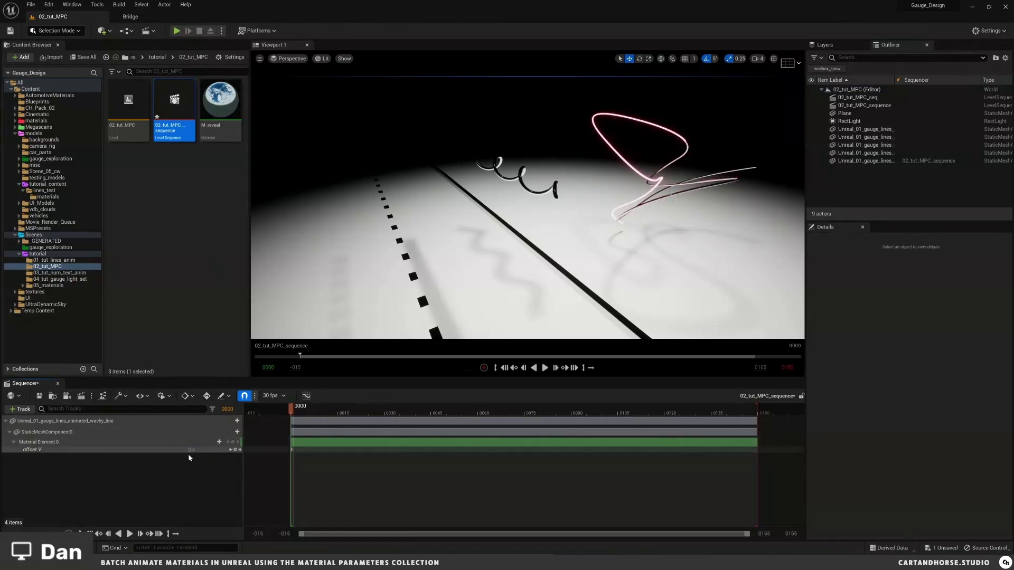
- Delete the wacky line track and save the now-empty sequence
{"action": "left_click", "coordinate": [69, 426]}
{"action": "key", "text": "Delete"}
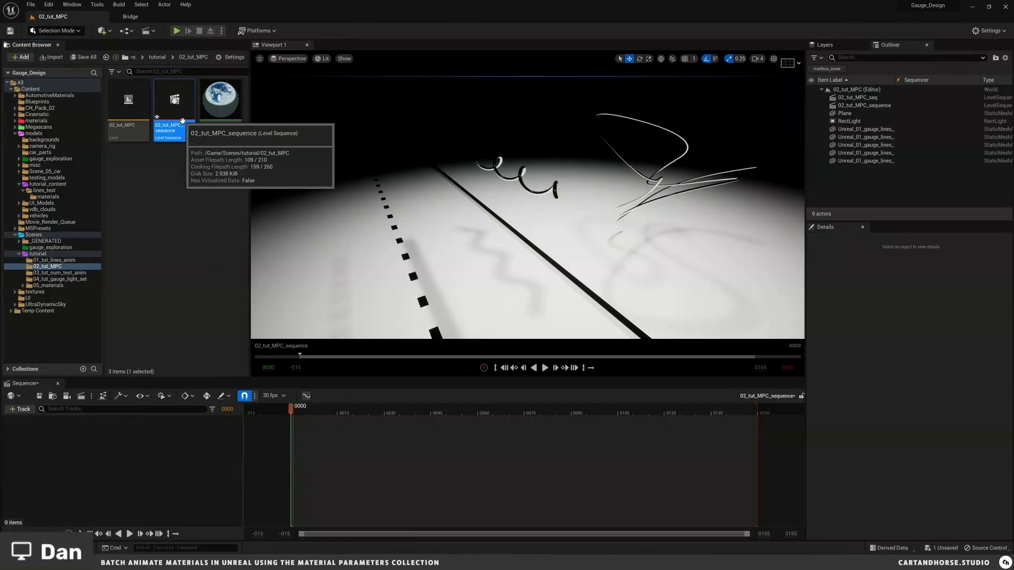
{"action": "key", "text": "ctrl+s"}
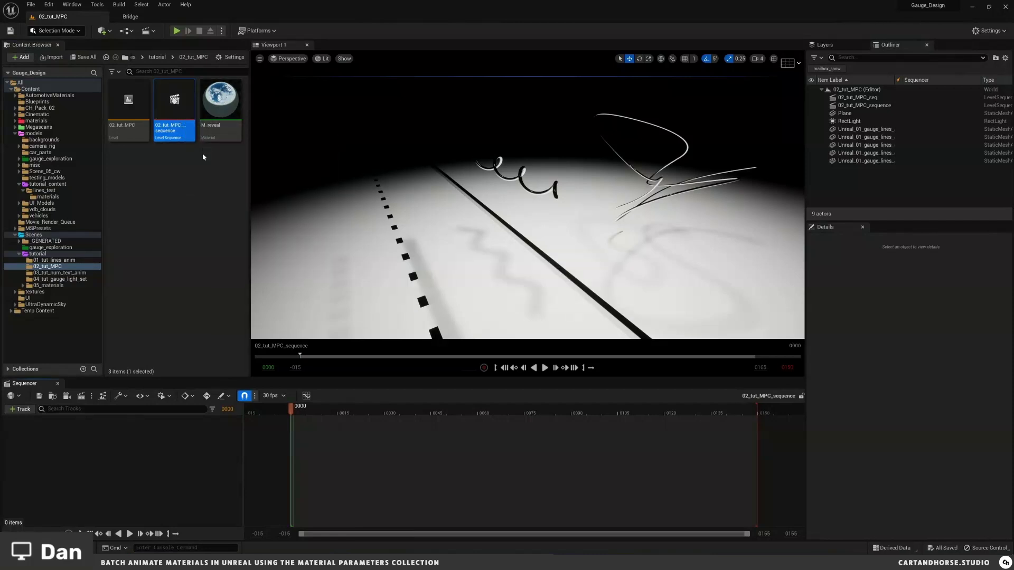
{"action": "left_click", "coordinate": [205, 174]}
{"action": "scroll", "coordinate": [507, 193], "scroll_direction": "down", "scroll_amount": 10}
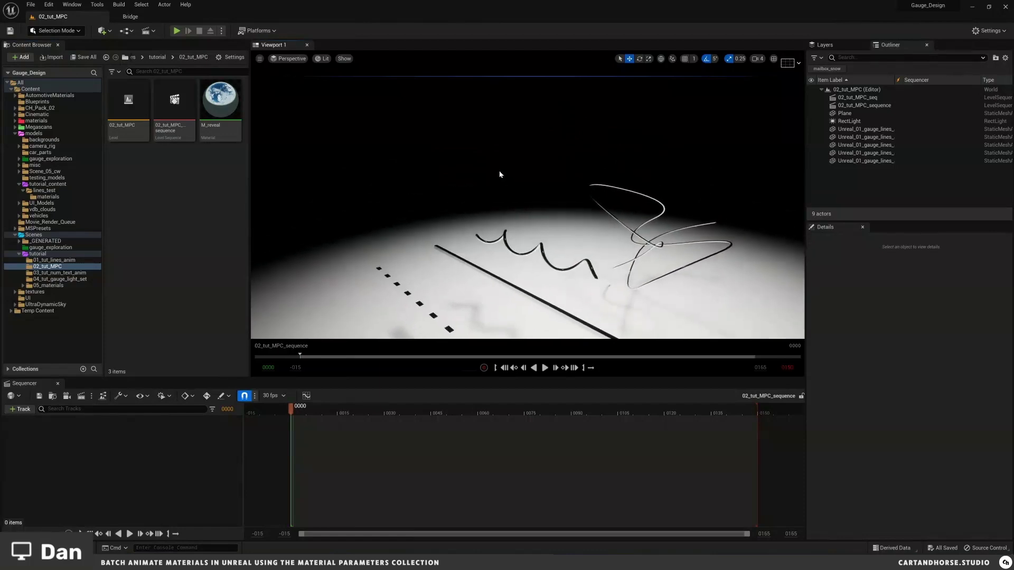
{"action": "scroll", "coordinate": [499, 181], "scroll_direction": "up", "scroll_amount": 5}
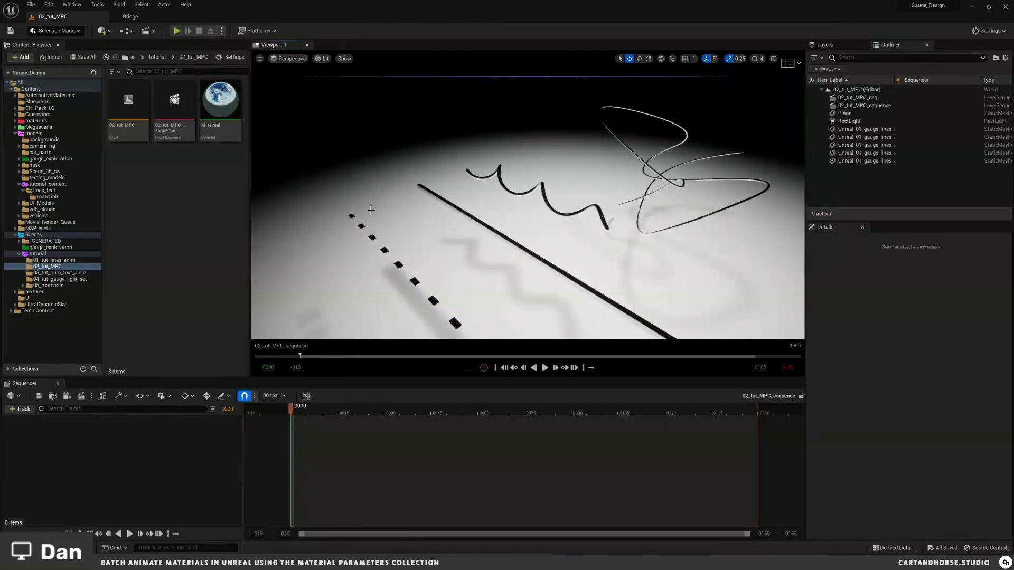
{"action": "left_click", "coordinate": [153, 193]}
- Create a Material Parameter Collection in 02_tut_MPC named MPC_reveal and open it
{"action": "right_click", "coordinate": [161, 188]}
{"action": "mouse_move", "coordinate": [259, 383]}
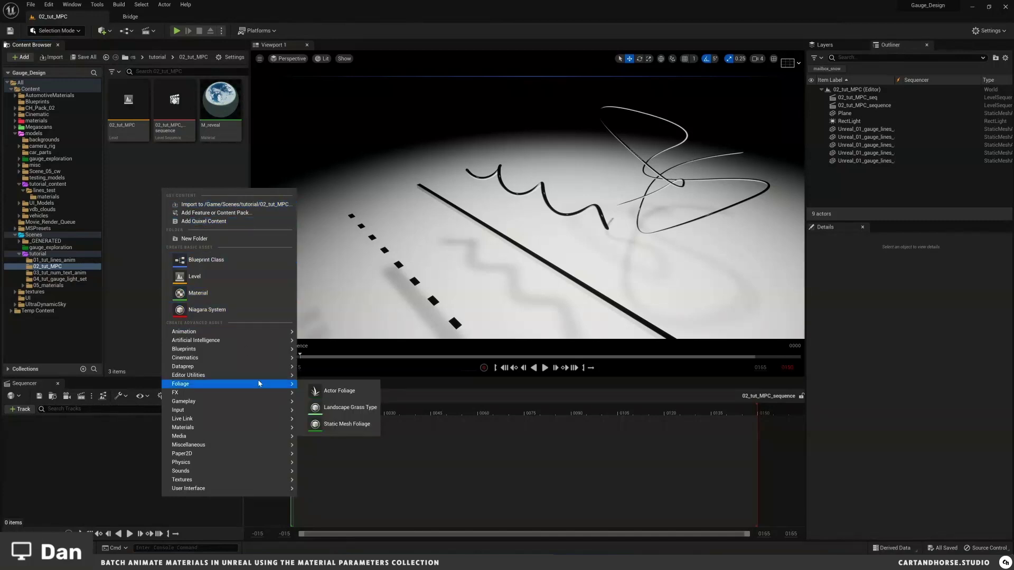
{"action": "mouse_move", "coordinate": [255, 431]}
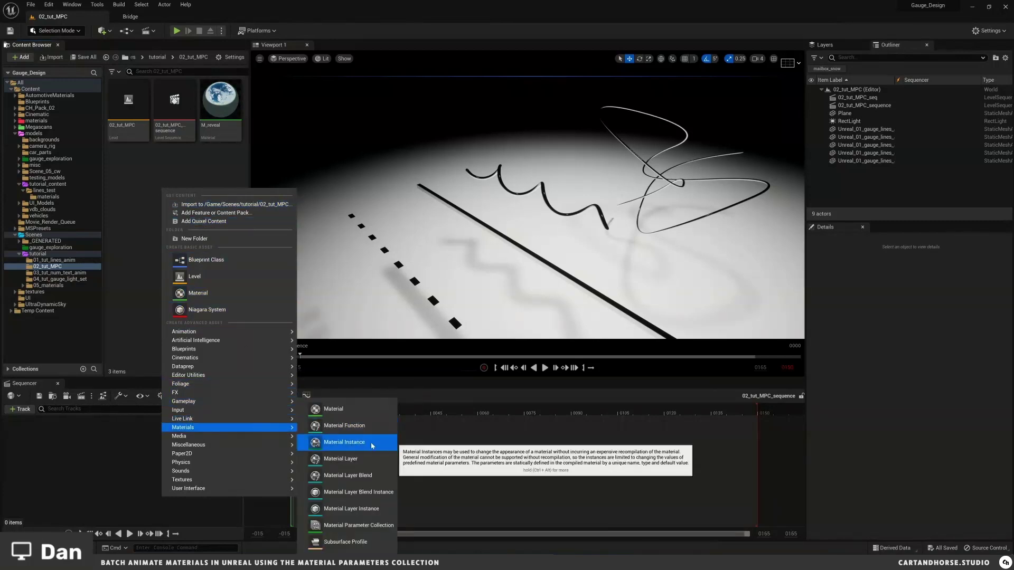
{"action": "left_click", "coordinate": [380, 529]}
{"action": "type", "text": "MPC"}
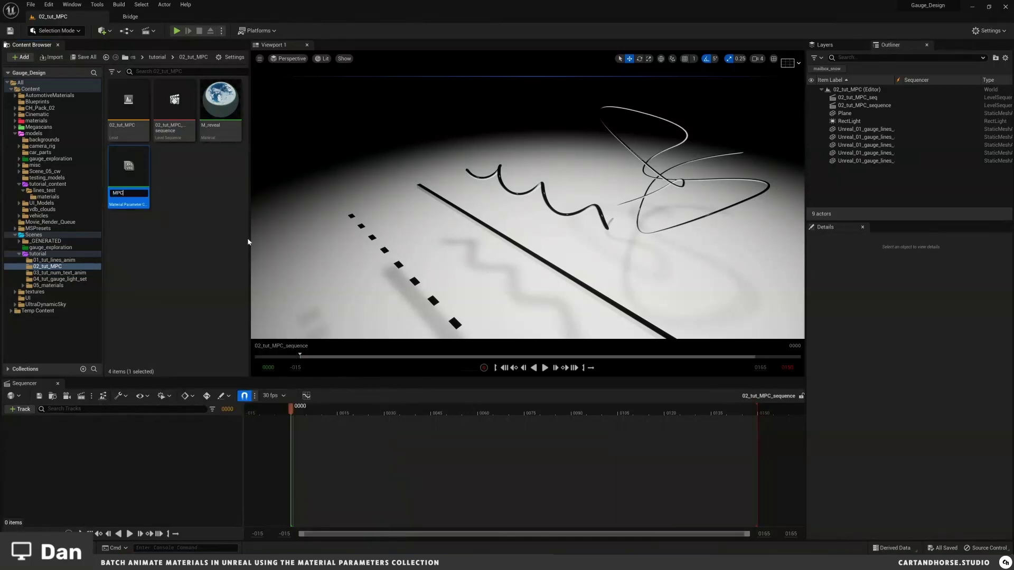
{"action": "type", "text": "_reveal"}
{"action": "key", "text": "Return"}
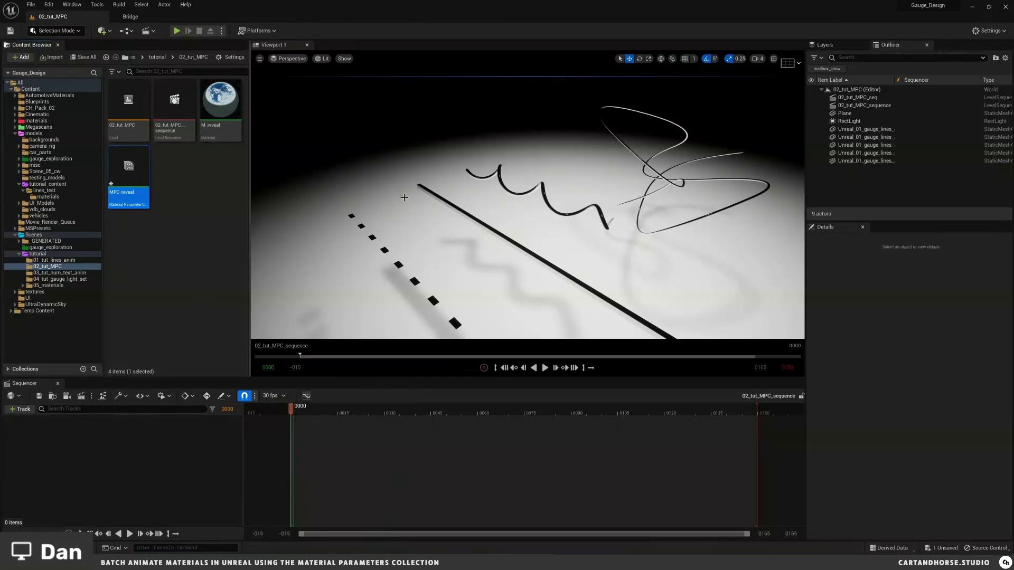
{"action": "double_click", "coordinate": [128, 164]}
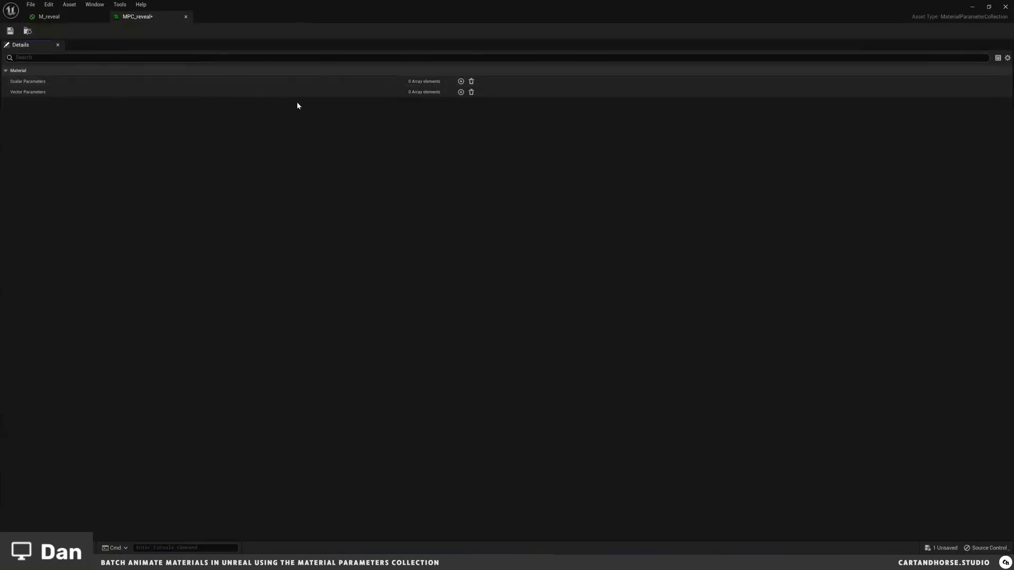
{"action": "left_click", "coordinate": [989, 7]}
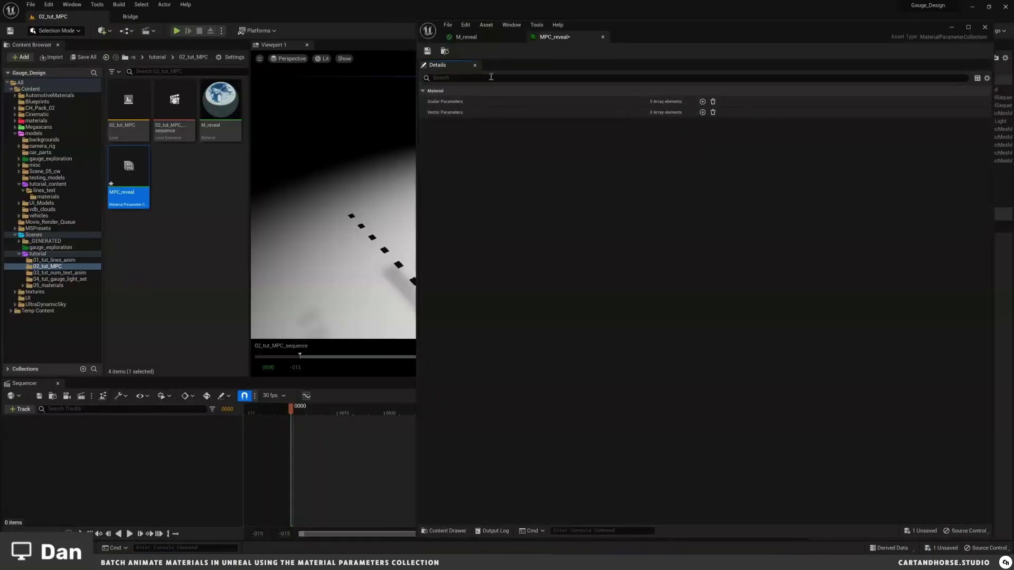
{"action": "left_click_drag", "start_coordinate": [666, 31], "coordinate": [492, 42]}
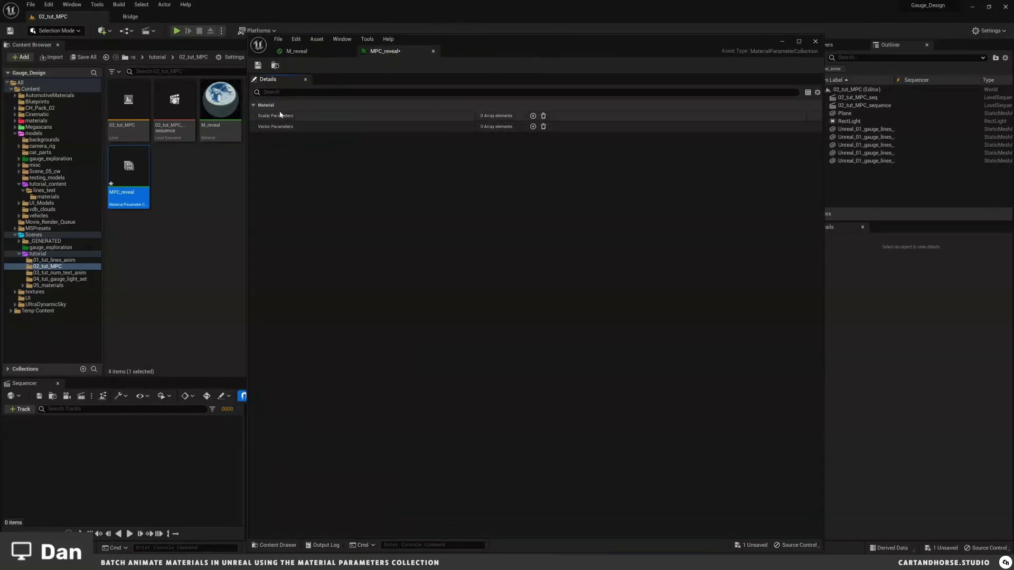
{"action": "left_click", "coordinate": [297, 51]}
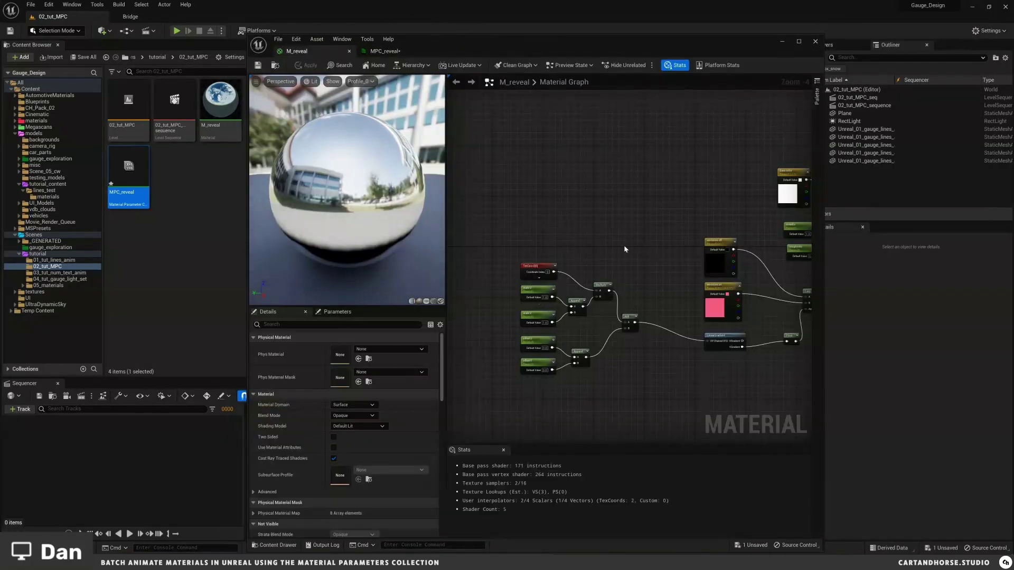
{"action": "right_click_drag", "start_coordinate": [615, 243], "coordinate": [476, 207]}
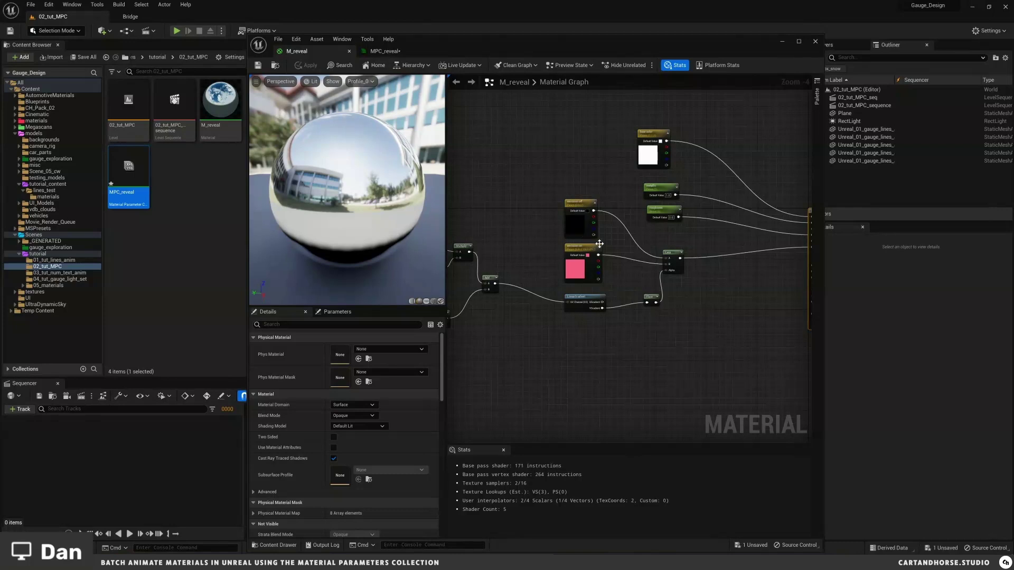
{"action": "scroll", "coordinate": [565, 226], "scroll_direction": "up", "scroll_amount": 4}
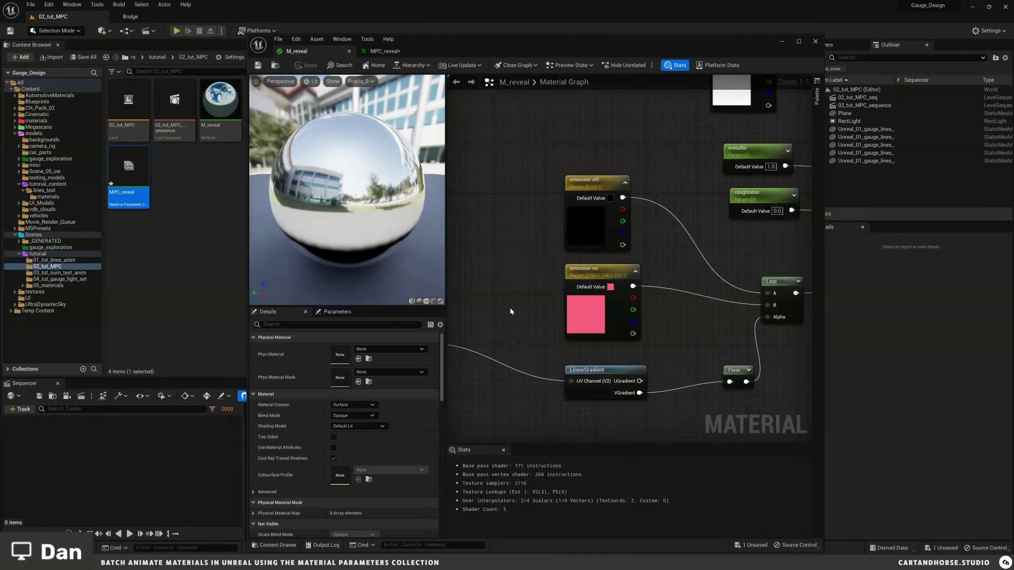
{"action": "right_click_drag", "start_coordinate": [497, 315], "coordinate": [696, 253]}
{"action": "right_click_drag", "start_coordinate": [557, 299], "coordinate": [606, 329]}
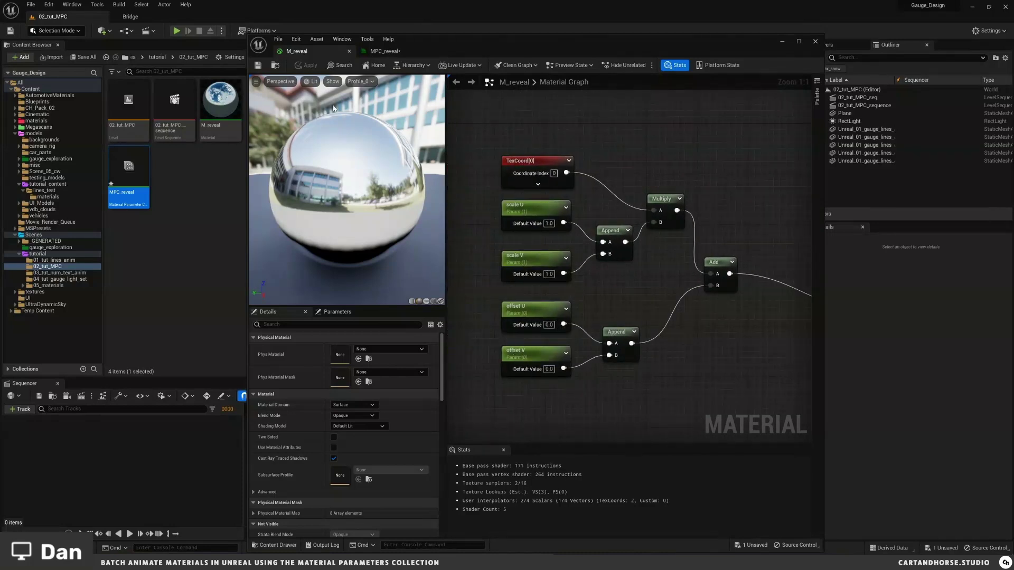
{"action": "left_click", "coordinate": [397, 52]}
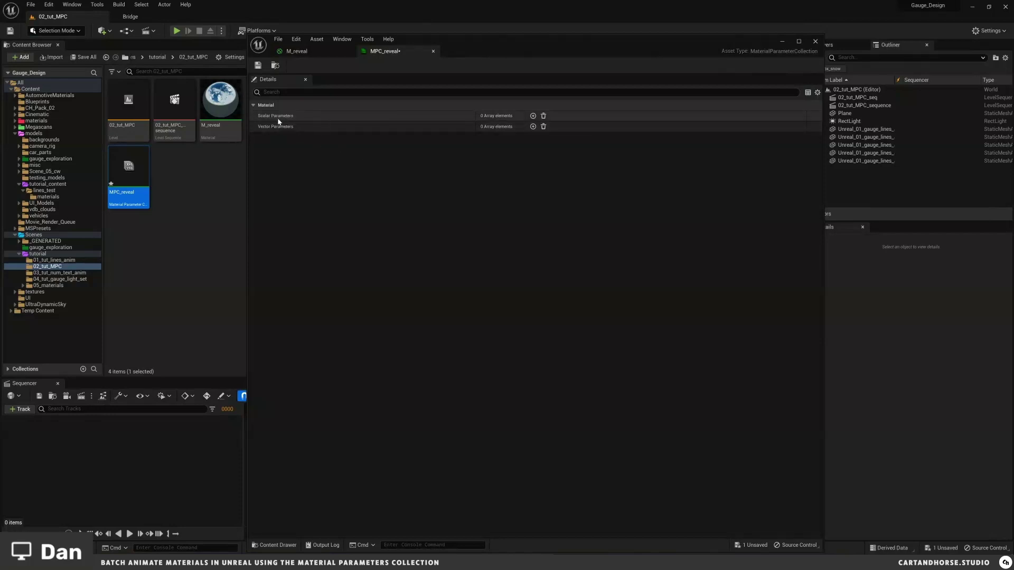
- Add scalar parameter Index [0] to MPC_reveal, named offset V with default 0.0
{"action": "left_click", "coordinate": [533, 116]}
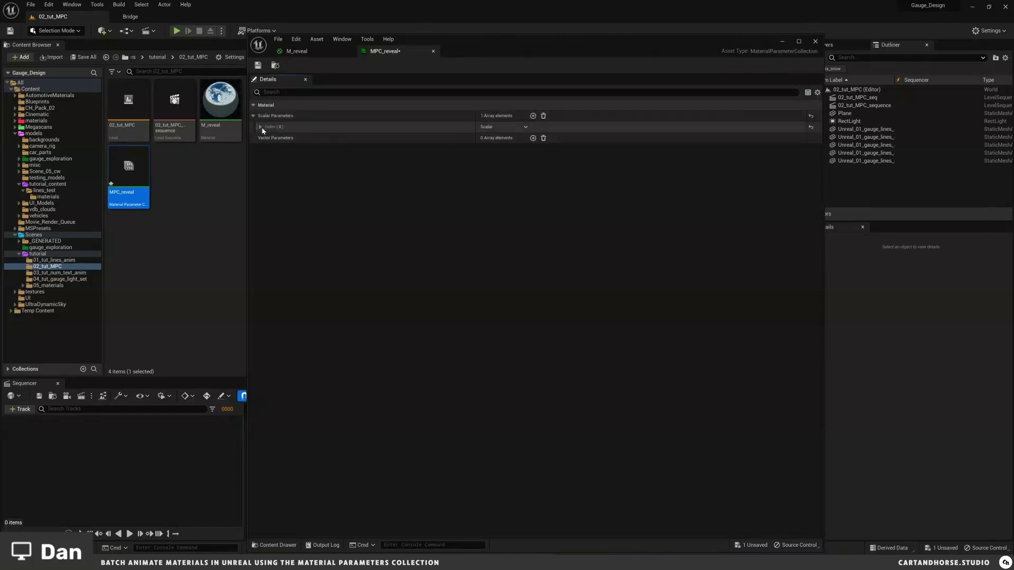
{"action": "left_click", "coordinate": [488, 128]}
{"action": "left_click", "coordinate": [508, 148]}
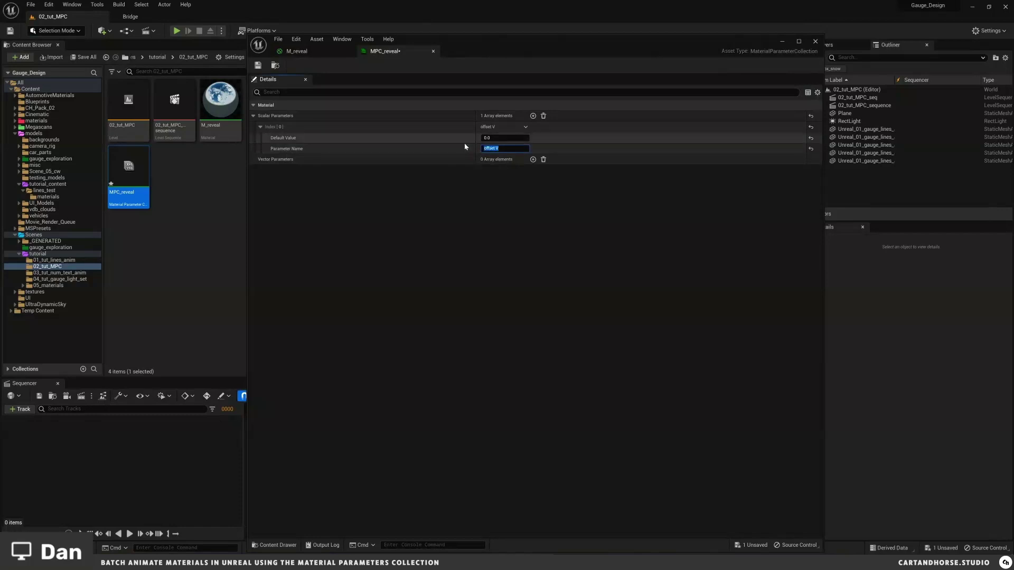
{"action": "key", "text": "Return"}
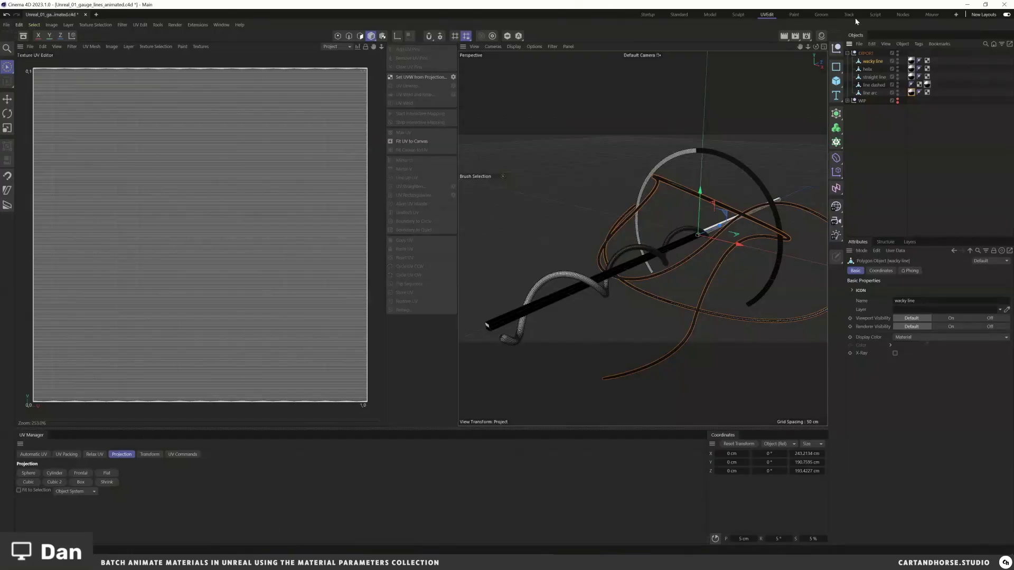
{"action": "left_click", "coordinate": [931, 15]}
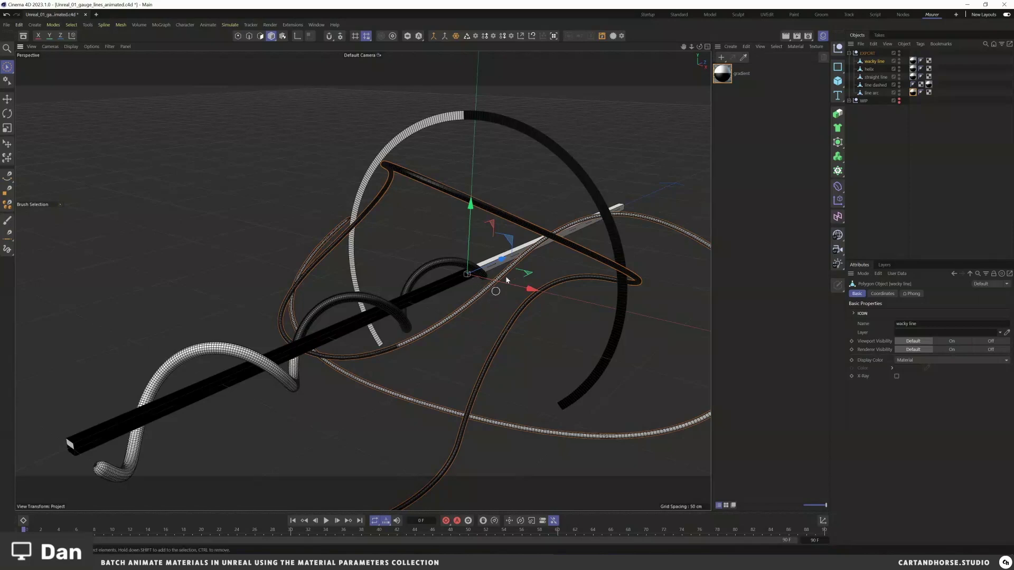
{"action": "scroll", "coordinate": [527, 266], "scroll_direction": "up", "scroll_amount": 2}
{"action": "scroll", "coordinate": [538, 265], "scroll_direction": "up", "scroll_amount": 2}
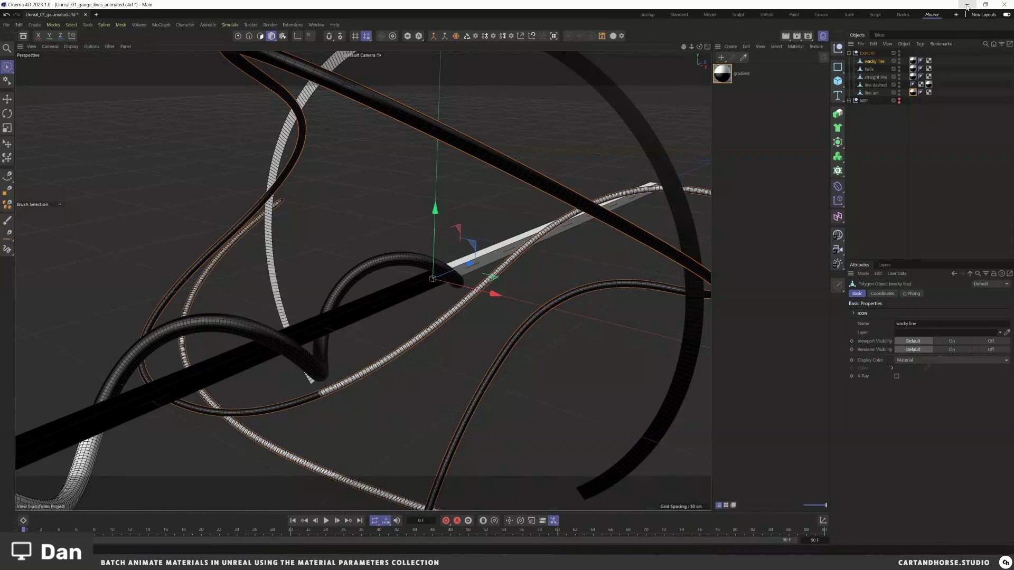
{"action": "left_click", "coordinate": [967, 7]}
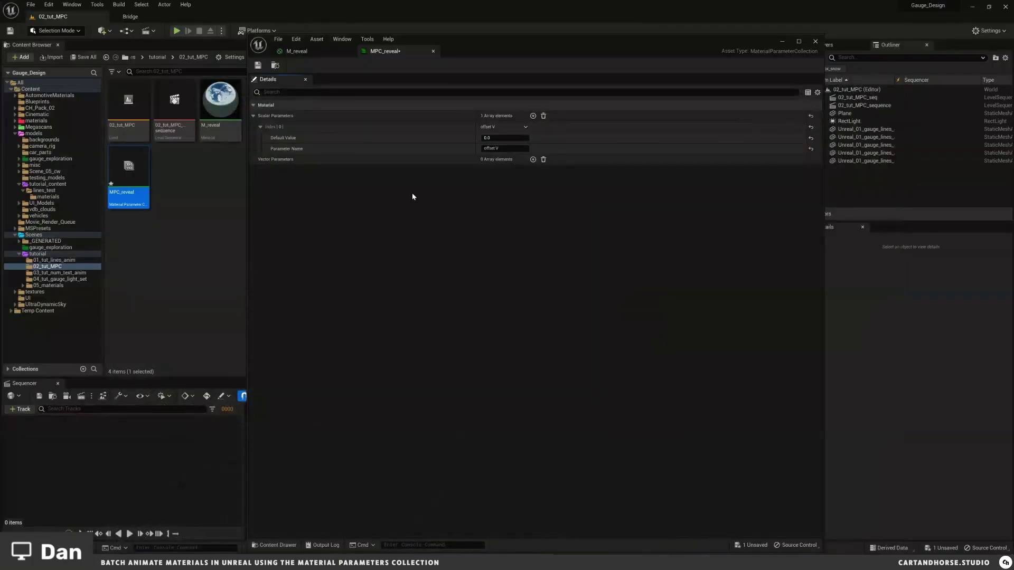
- Add a vector parameter named emission OFF, keeping its value at 0,0,0,0
{"action": "left_click", "coordinate": [533, 159]}
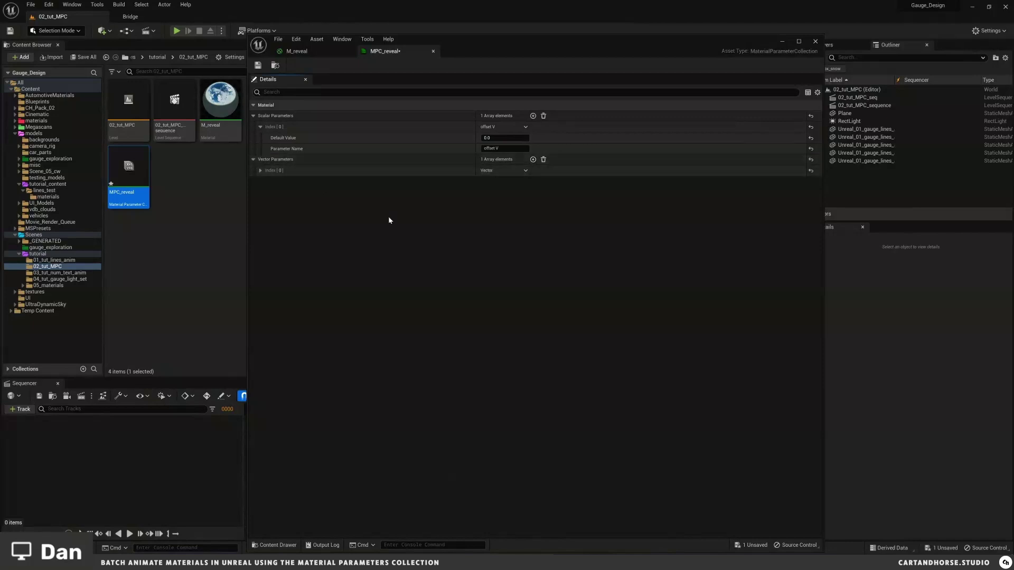
{"action": "left_click", "coordinate": [260, 171]}
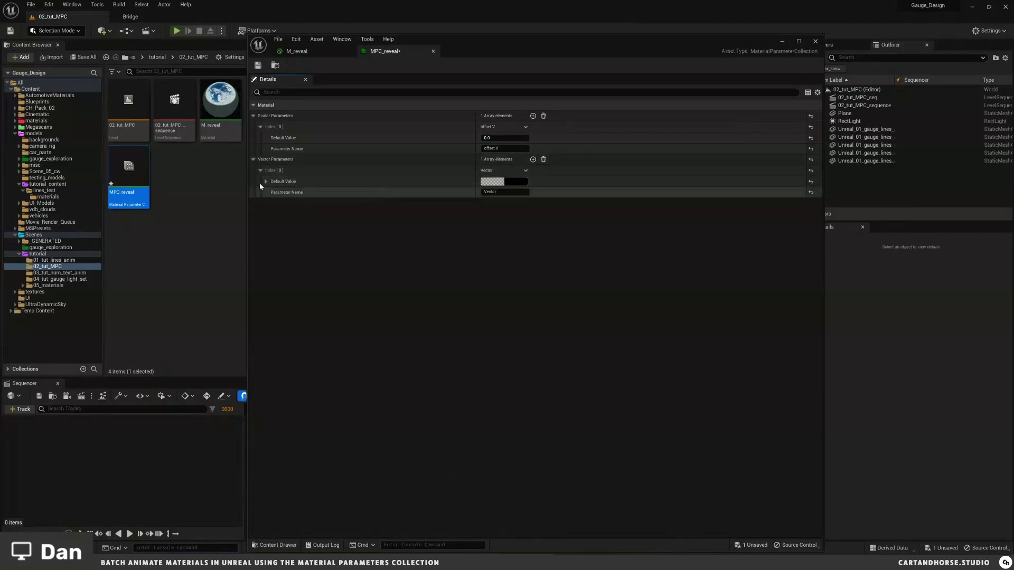
{"action": "left_click", "coordinate": [266, 182]}
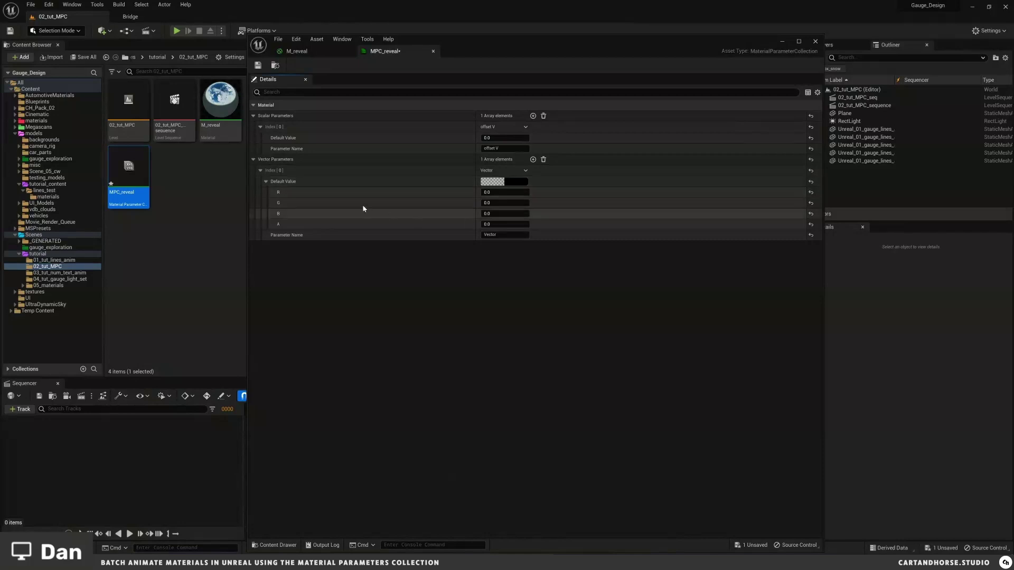
{"action": "left_click", "coordinate": [506, 192]}
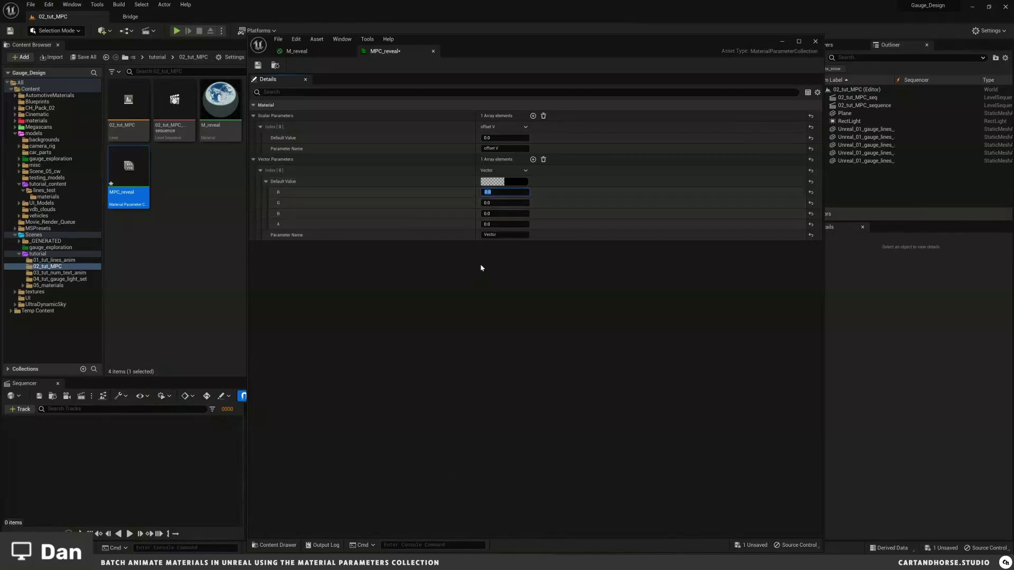
{"action": "left_click", "coordinate": [506, 234]}
{"action": "type", "text": "emission OFF"}
{"action": "key", "text": "Return"}
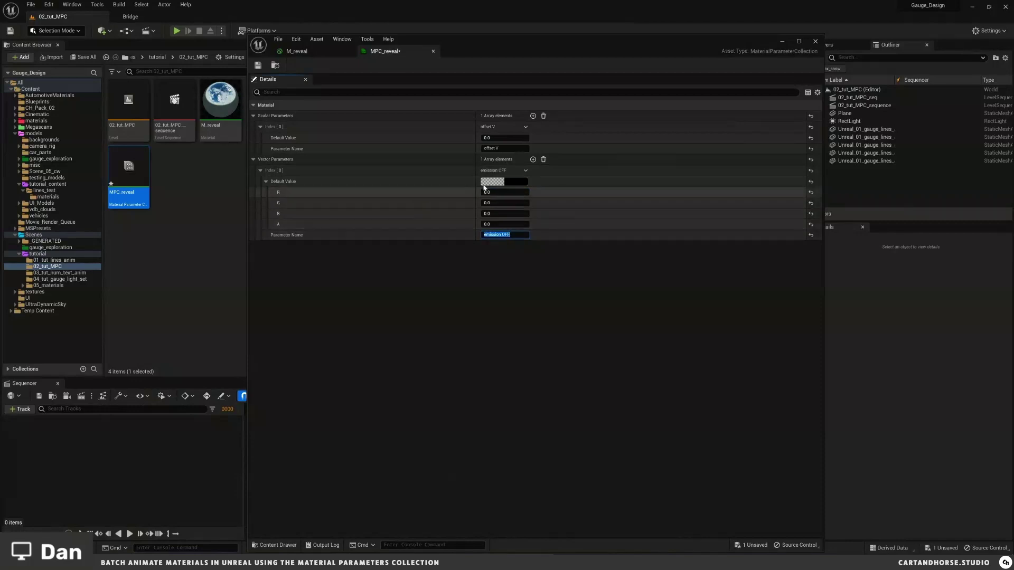
{"action": "left_click", "coordinate": [267, 182]}
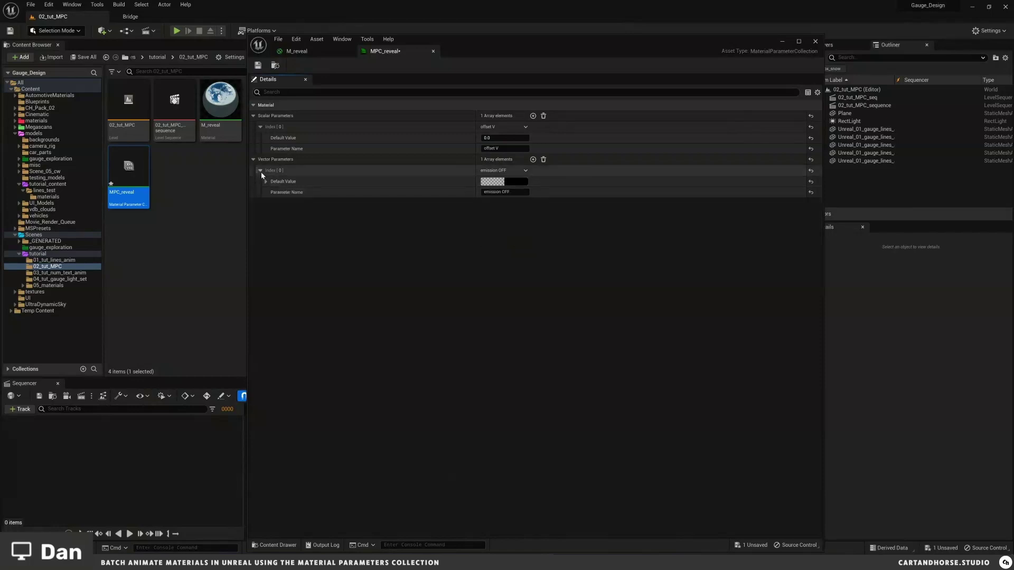
{"action": "left_click", "coordinate": [260, 171]}
- Add a second vector parameter named emission ON
{"action": "left_click", "coordinate": [532, 160]}
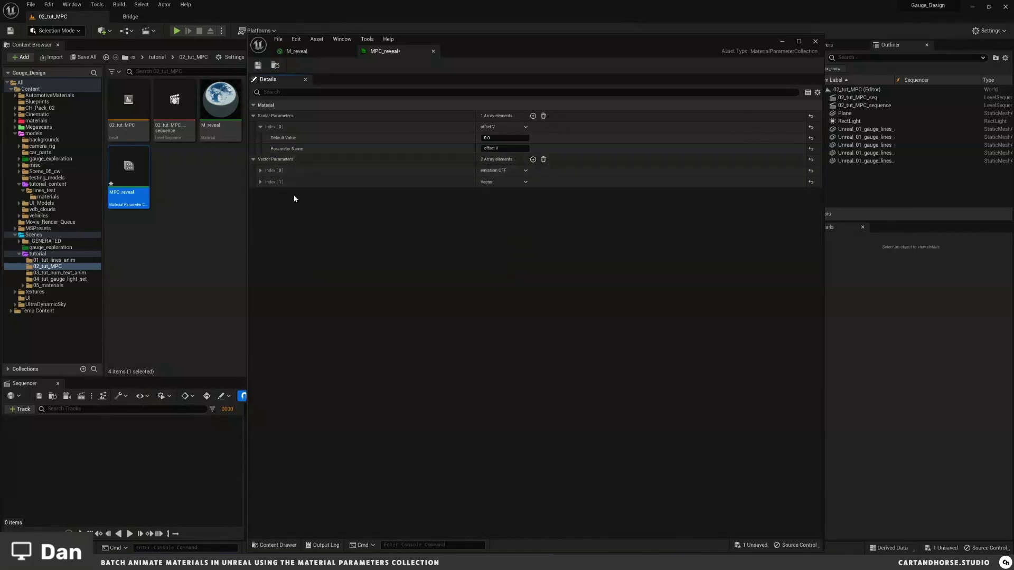
{"action": "left_click", "coordinate": [261, 182]}
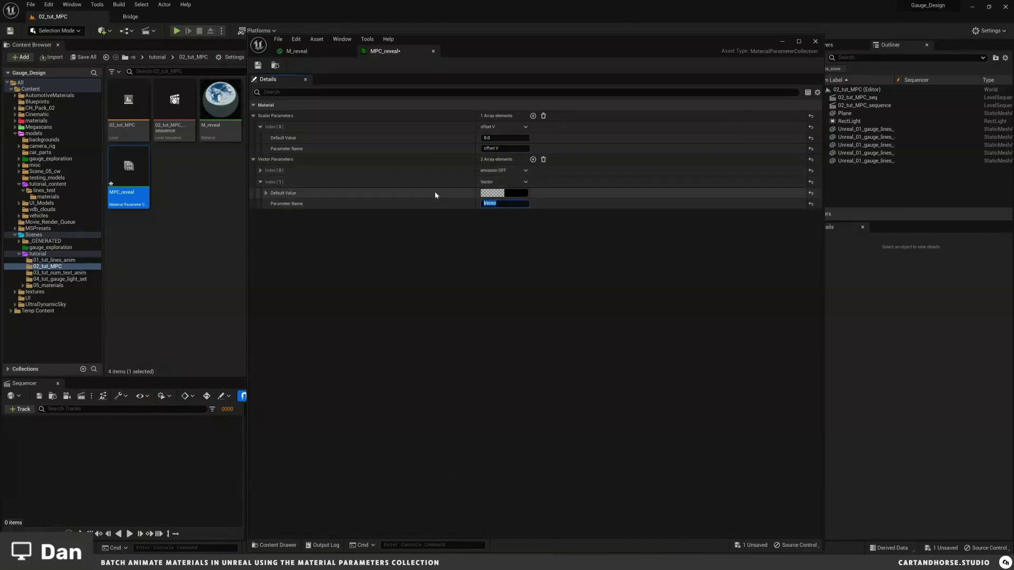
{"action": "key", "text": "Return"}
- Set emission ON's default to blue (R 0, G 0.105751, B 1.0) and save MPC_reveal
{"action": "left_click", "coordinate": [505, 192]}
{"action": "left_click_drag", "start_coordinate": [612, 277], "coordinate": [608, 214]}
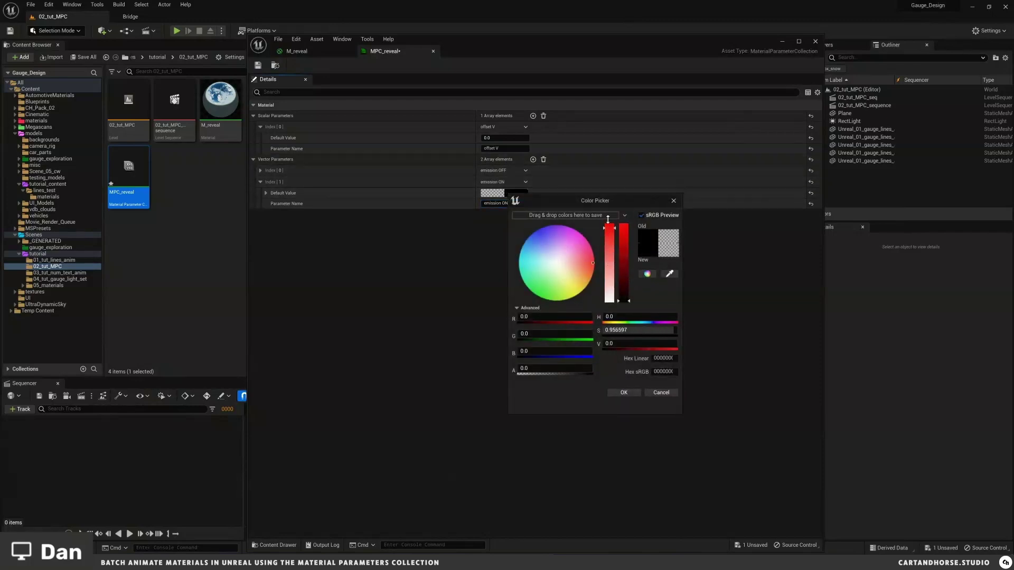
{"action": "left_click_drag", "start_coordinate": [624, 288], "coordinate": [630, 216]}
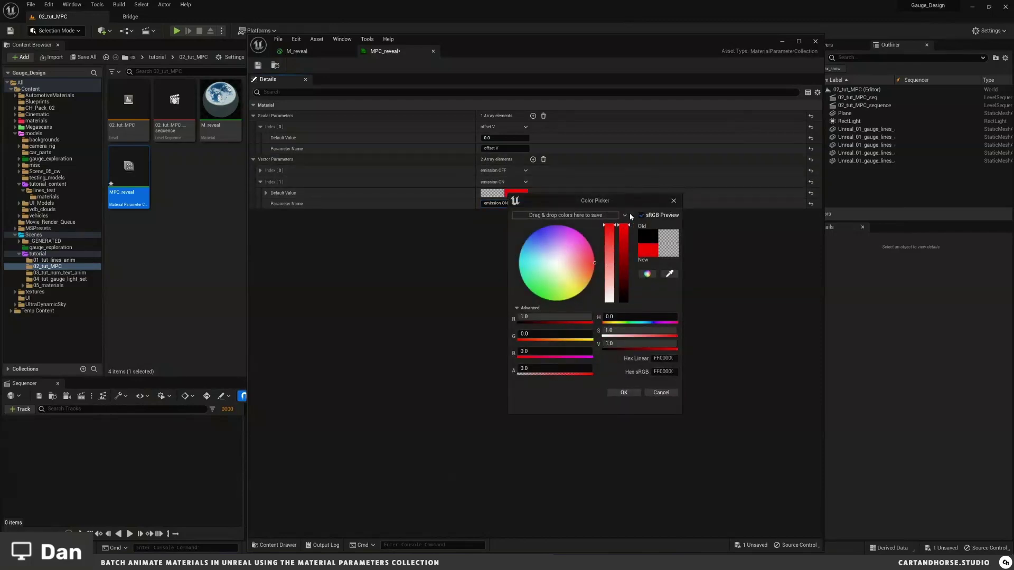
{"action": "left_click", "coordinate": [622, 393]}
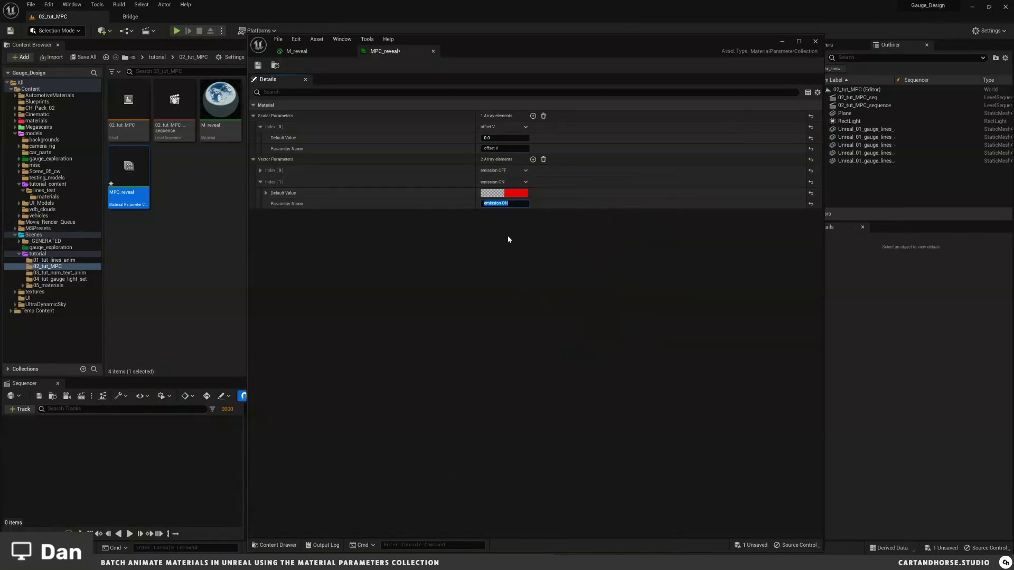
{"action": "left_click", "coordinate": [516, 193]}
{"action": "left_click_drag", "start_coordinate": [569, 241], "coordinate": [540, 225]}
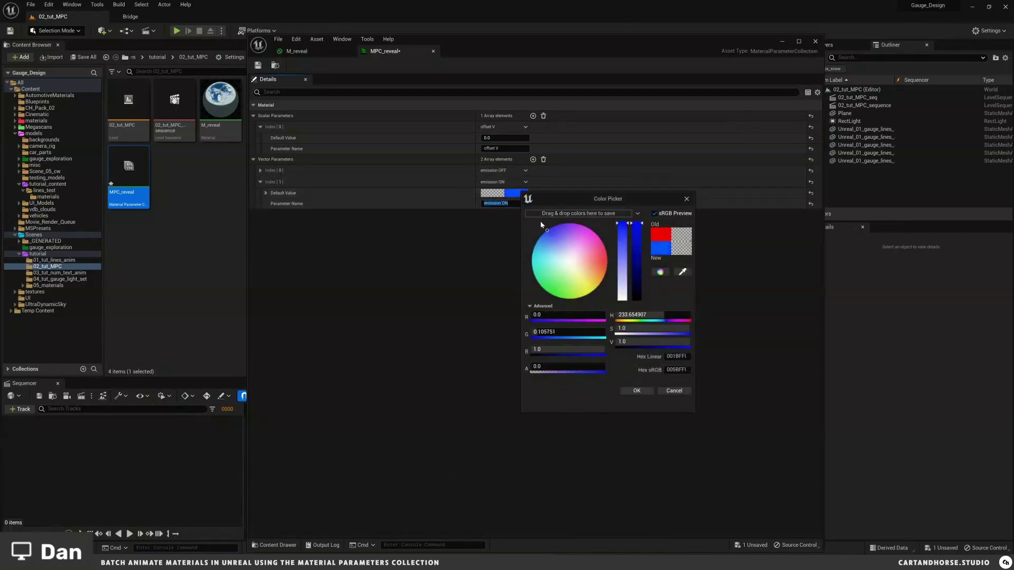
{"action": "left_click", "coordinate": [637, 390]}
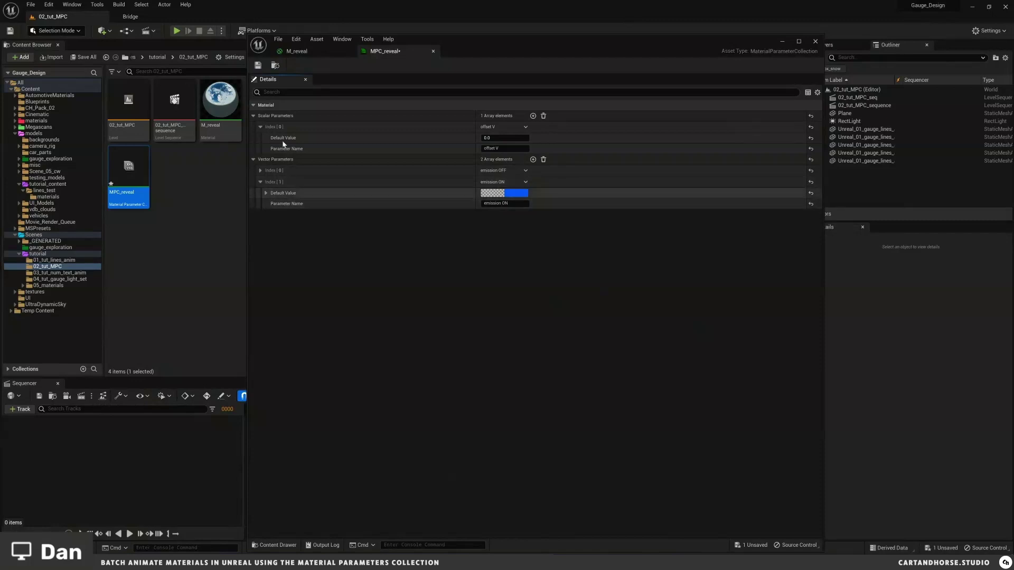
{"action": "left_click", "coordinate": [258, 67]}
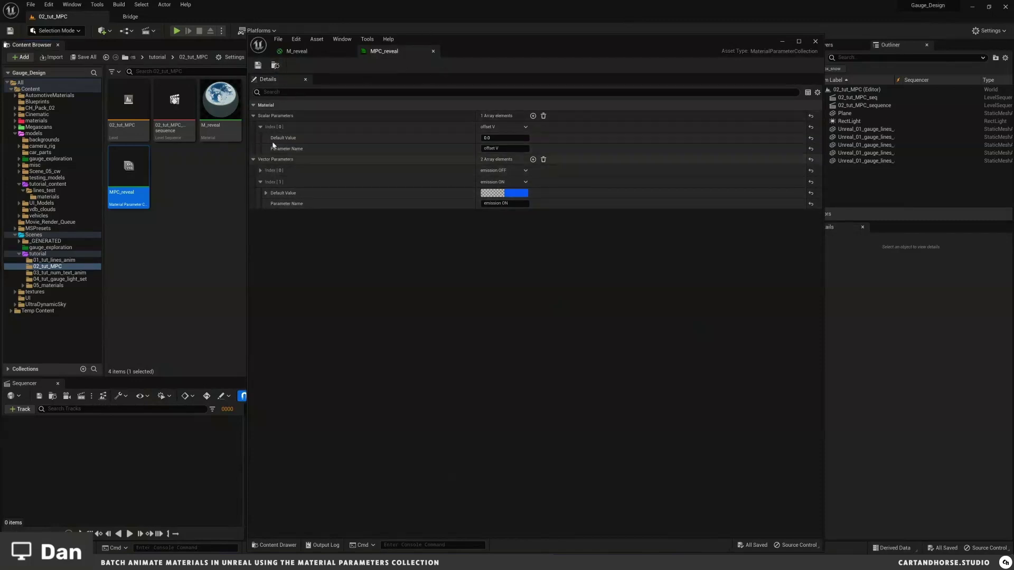
- Bring M_reveal's base color nodes into view and move the editor aside to reach the asset drawer
{"action": "left_click", "coordinate": [304, 53]}
{"action": "scroll", "coordinate": [613, 275], "scroll_direction": "down", "scroll_amount": 2}
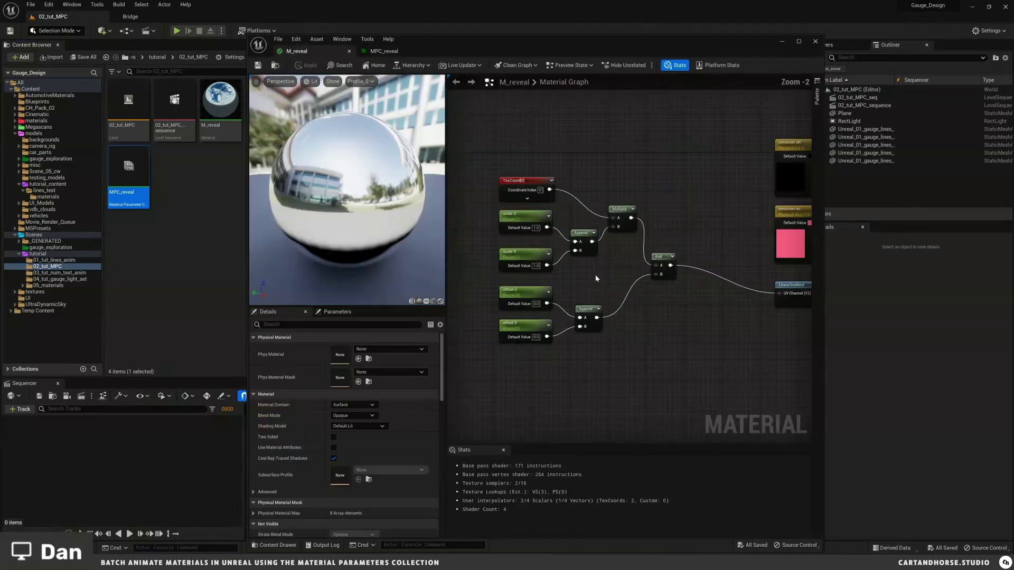
{"action": "mouse_move", "coordinate": [728, 188]}
{"action": "right_mouse_down"}
{"action": "mouse_move", "coordinate": [672, 210]}
{"action": "mouse_move", "coordinate": [723, 176]}
{"action": "right_mouse_up"}
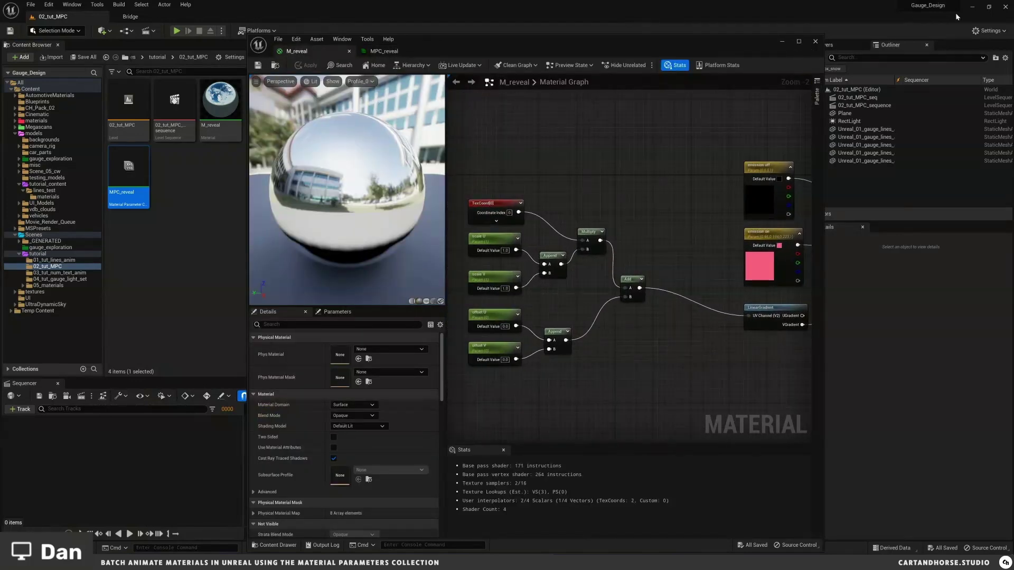
{"action": "left_click", "coordinate": [799, 41]}
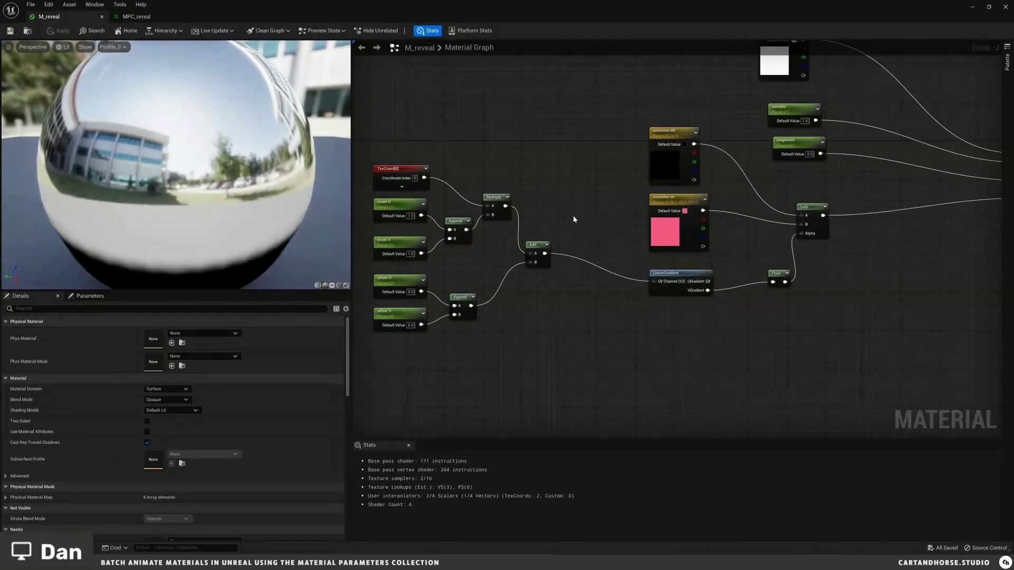
{"action": "right_click_drag", "start_coordinate": [575, 220], "coordinate": [593, 262]}
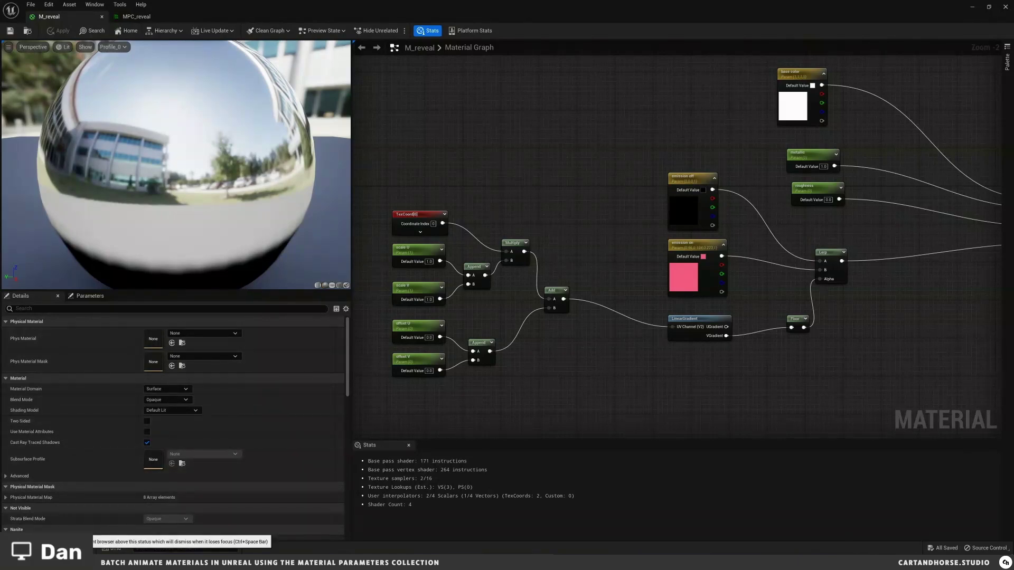
{"action": "left_click", "coordinate": [32, 547]}
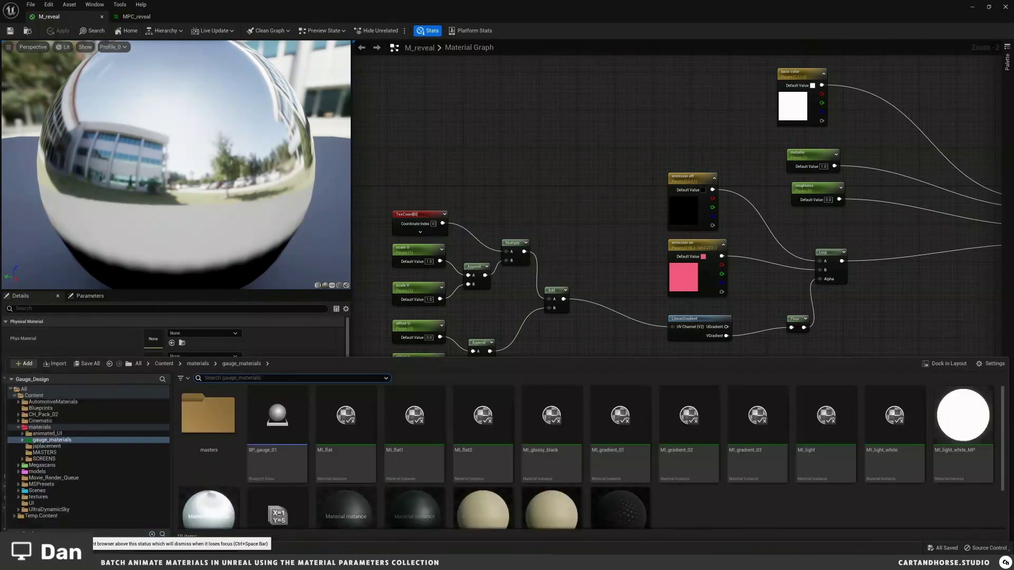
{"action": "left_click", "coordinate": [990, 7]}
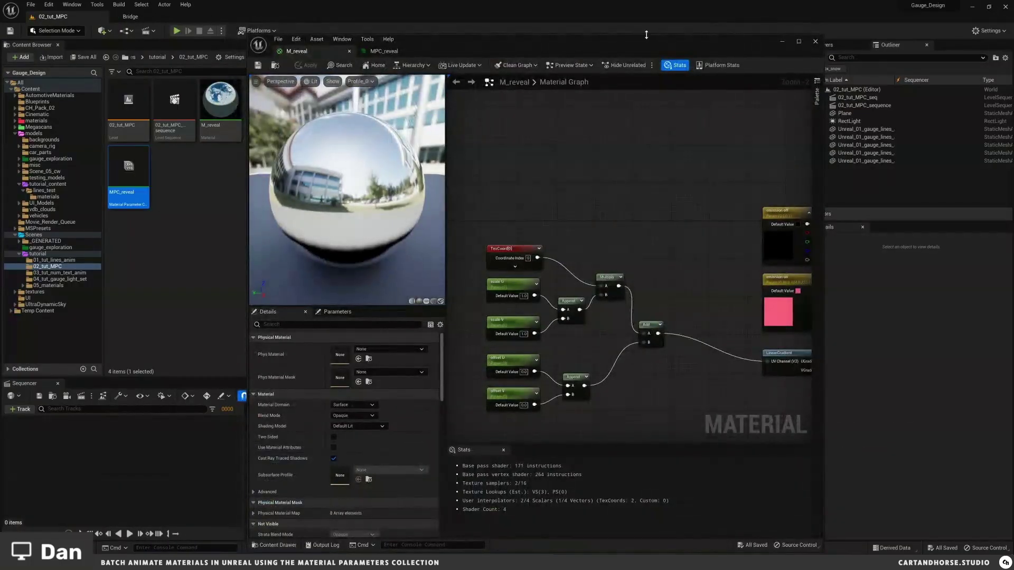
{"action": "left_click_drag", "start_coordinate": [646, 38], "coordinate": [696, 20]}
- Drop an MPC_reveal collection parameter node beside the emission off parameter
{"action": "left_click_drag", "start_coordinate": [128, 172], "coordinate": [628, 229]}
{"action": "left_click_drag", "start_coordinate": [691, 197], "coordinate": [581, 175]}
{"action": "right_click_drag", "start_coordinate": [679, 222], "coordinate": [655, 168]}
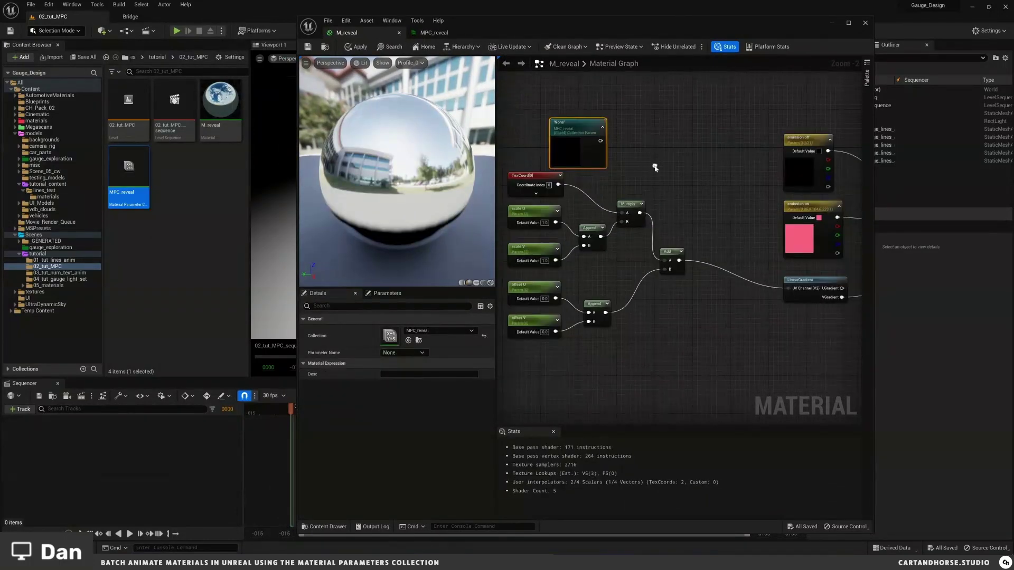
{"action": "right_click_drag", "start_coordinate": [676, 130], "coordinate": [651, 136]}
{"action": "left_click_drag", "start_coordinate": [555, 130], "coordinate": [724, 142]}
{"action": "right_click_drag", "start_coordinate": [727, 127], "coordinate": [683, 135]}
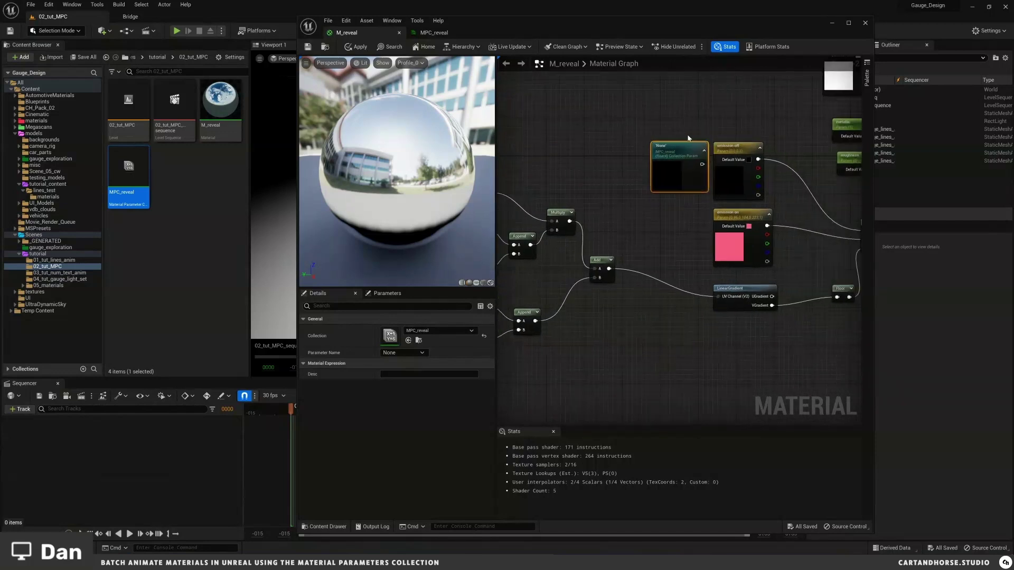
- Set the node to emission OFF, wire it into Lerp A and delete the old emission off node
{"action": "left_click", "coordinate": [400, 352]}
{"action": "left_click", "coordinate": [411, 362]}
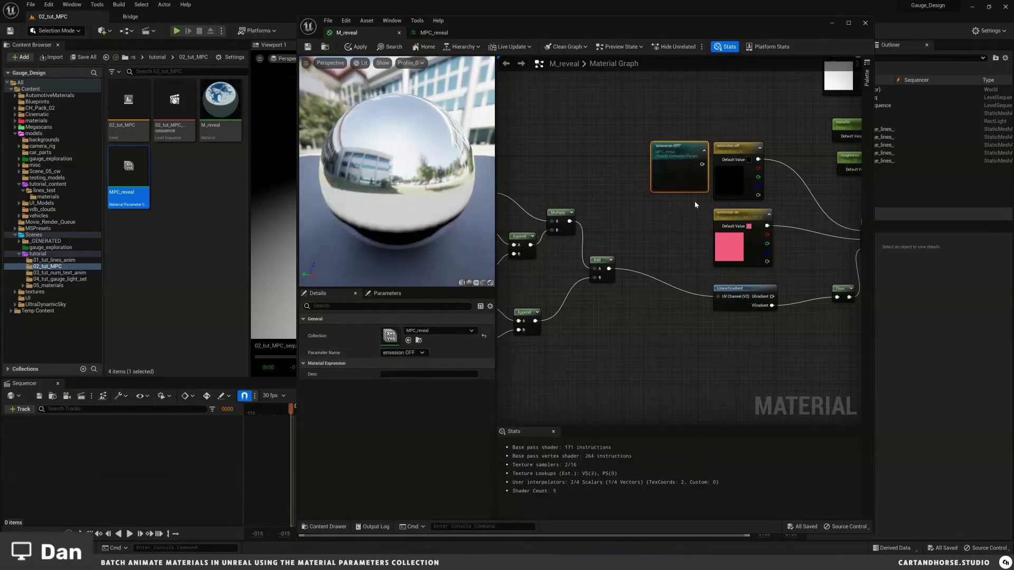
{"action": "right_click_drag", "start_coordinate": [686, 201], "coordinate": [578, 212]}
{"action": "left_click_drag", "start_coordinate": [593, 175], "coordinate": [759, 241]}
{"action": "left_click", "coordinate": [627, 160]}
{"action": "key", "text": "Delete"}
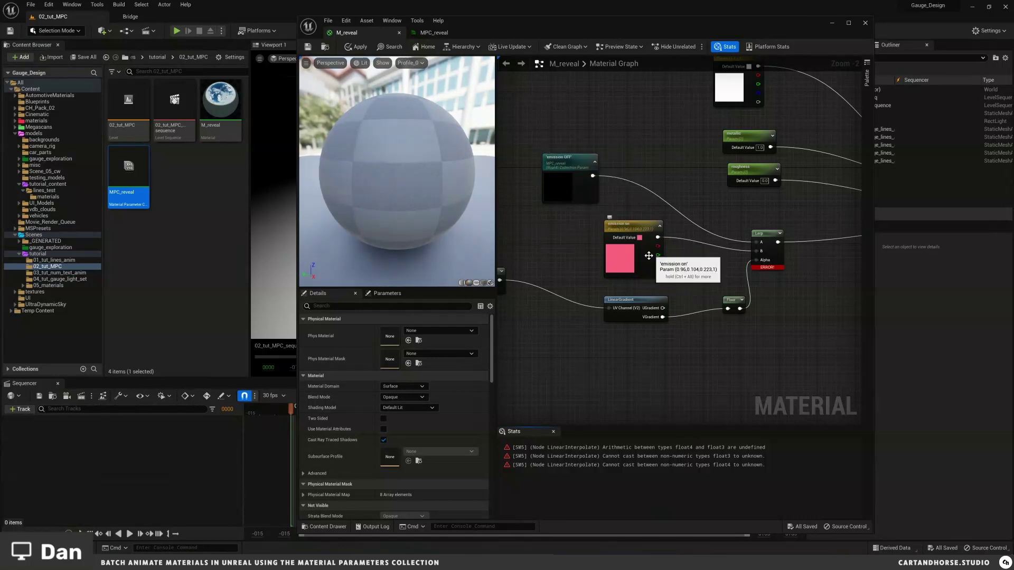
- Duplicate the collection node as emission ON, wire it to Lerp B and delete the pink parameter
{"action": "left_click_drag", "start_coordinate": [571, 174], "coordinate": [569, 160]}
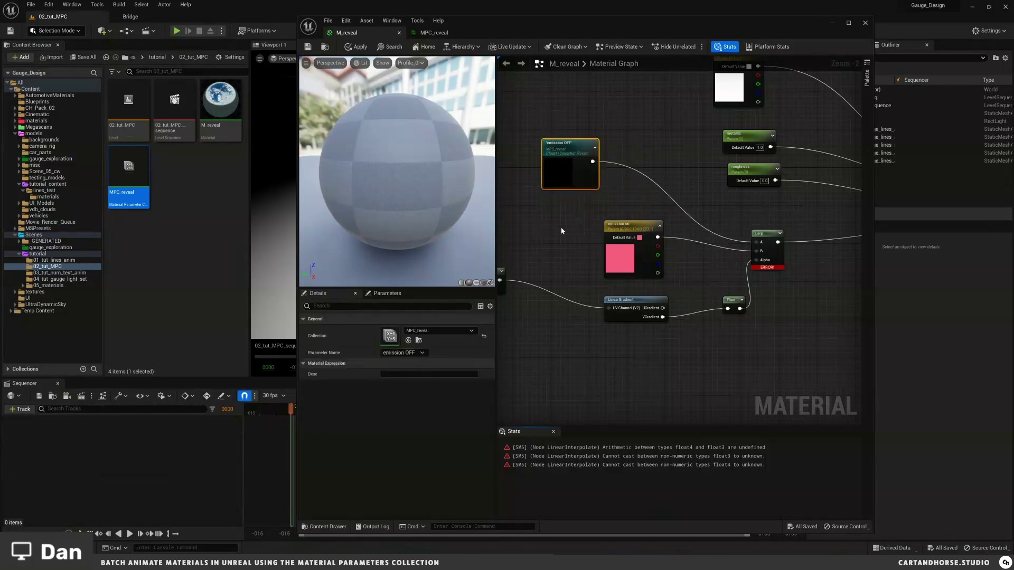
{"action": "key", "text": "ctrl+d"}
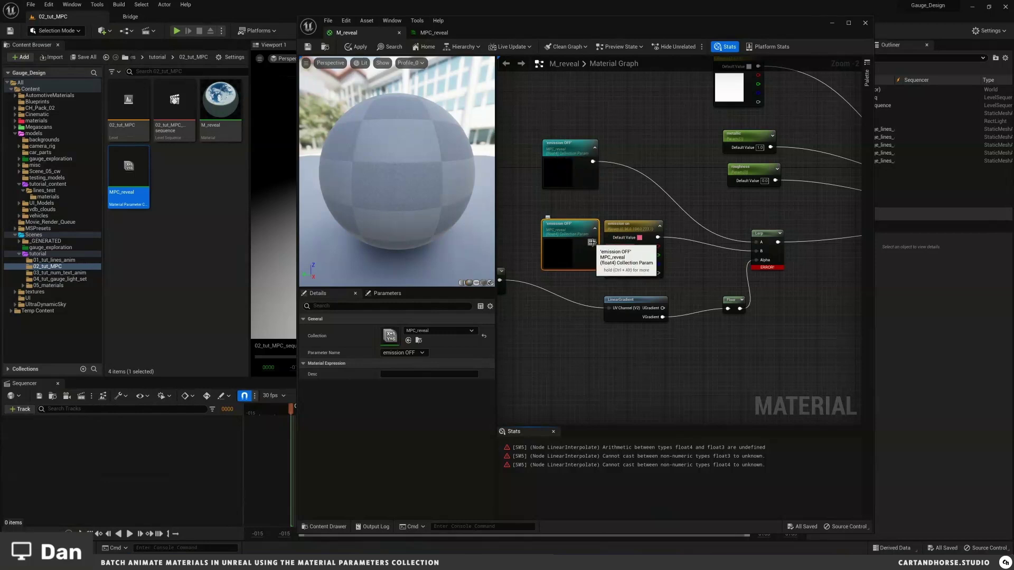
{"action": "left_click", "coordinate": [406, 353]}
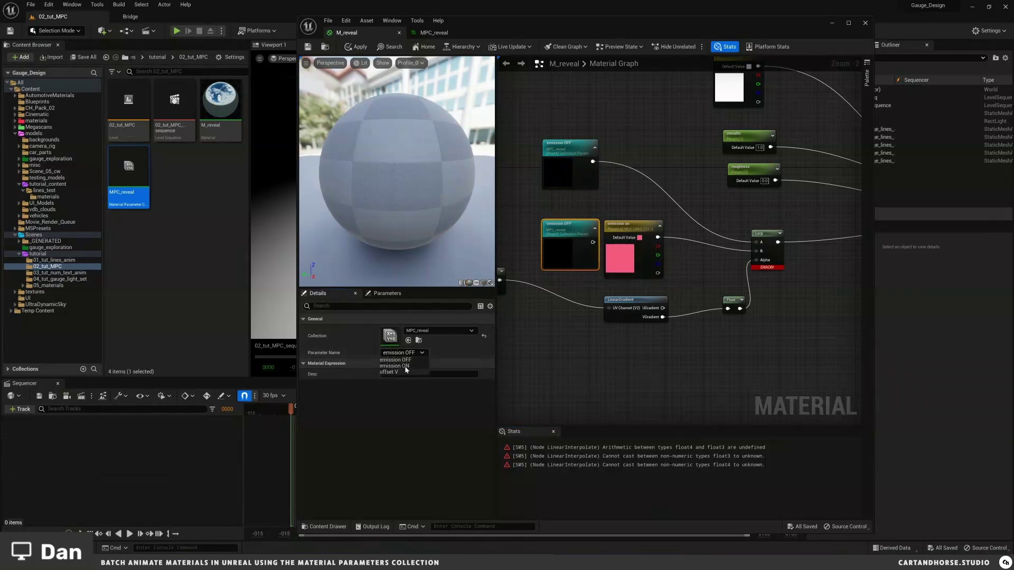
{"action": "left_click", "coordinate": [406, 366]}
{"action": "left_click_drag", "start_coordinate": [592, 243], "coordinate": [757, 251]}
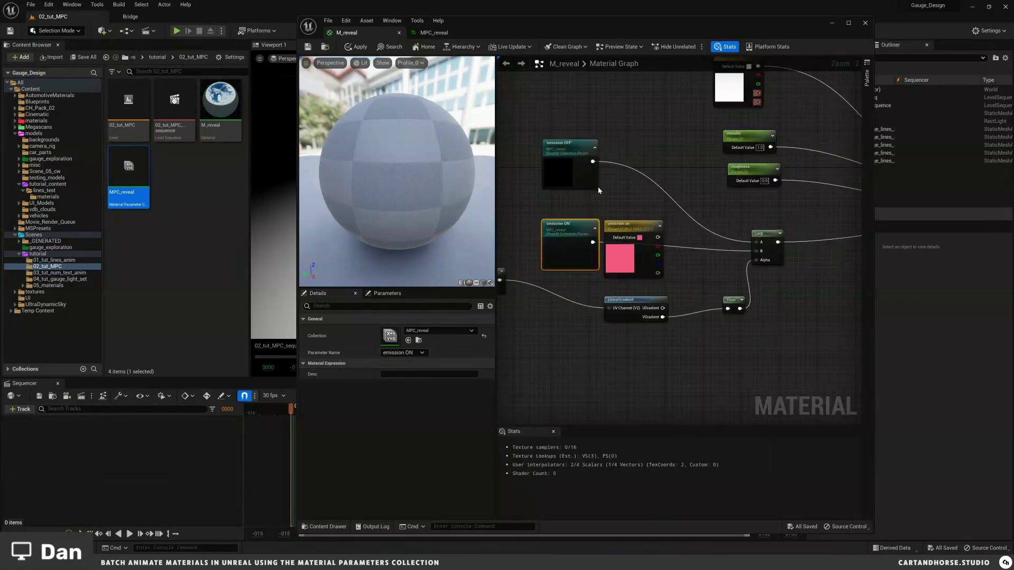
{"action": "left_click", "coordinate": [635, 225]}
{"action": "key", "text": "Delete"}
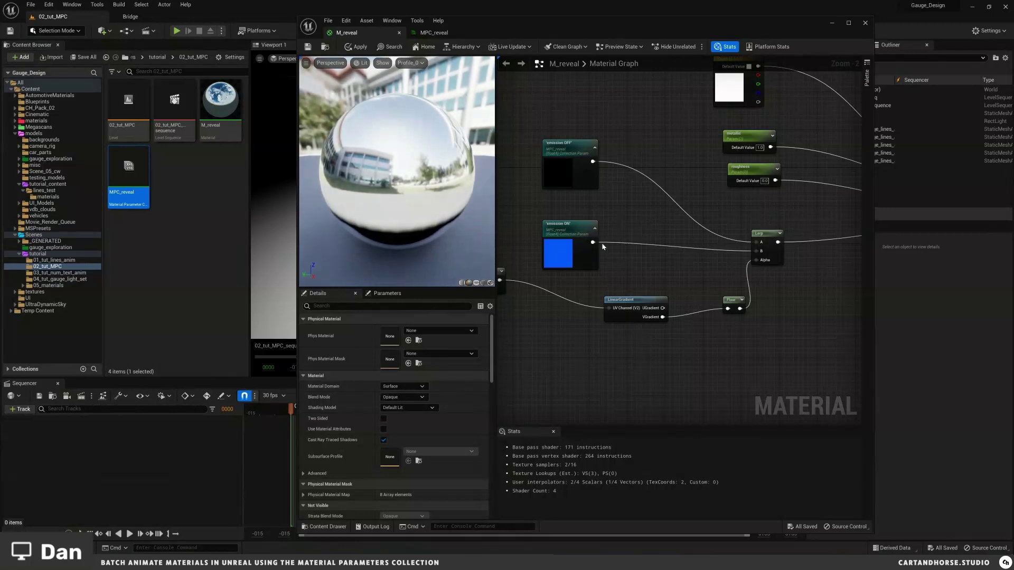
- Pan to the TexCoord nodes and paste a copy of the collection node beside the offset parameters
{"action": "right_click_drag", "start_coordinate": [555, 200], "coordinate": [602, 201]}
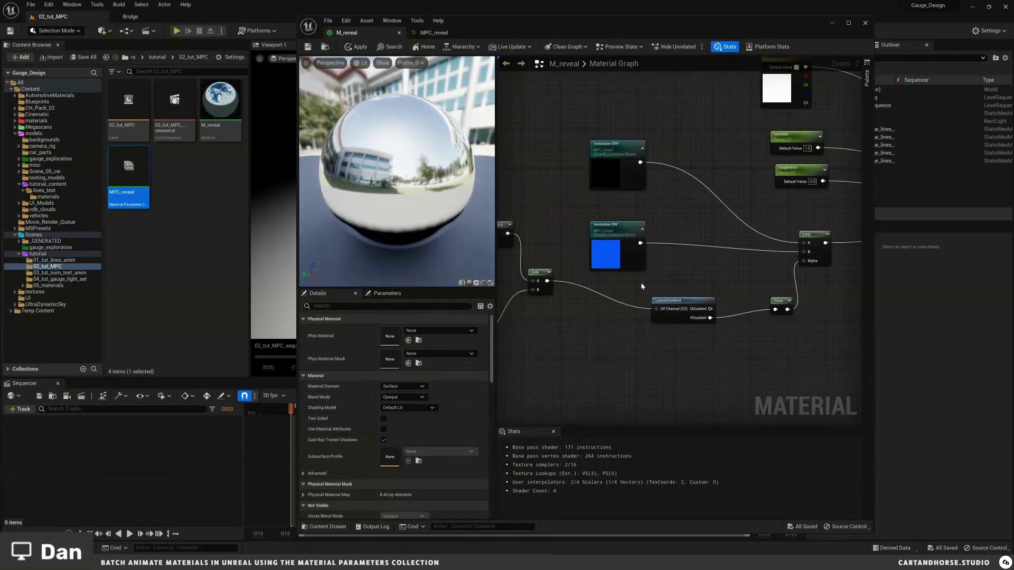
{"action": "left_click_drag", "start_coordinate": [626, 258], "coordinate": [690, 258]}
{"action": "right_click_drag", "start_coordinate": [569, 169], "coordinate": [737, 150]}
{"action": "left_click", "coordinate": [841, 214]}
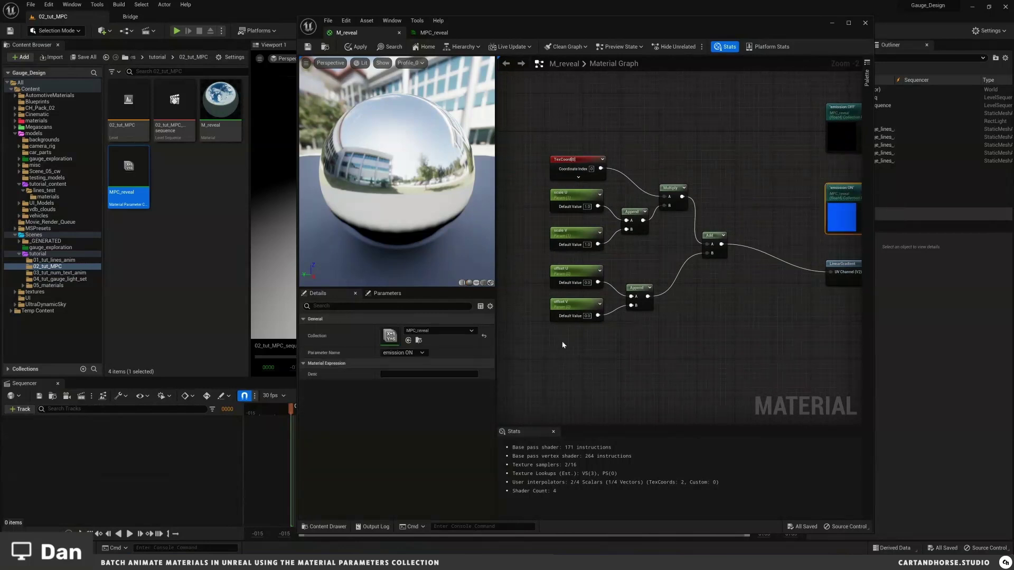
{"action": "key", "text": "ctrl+v"}
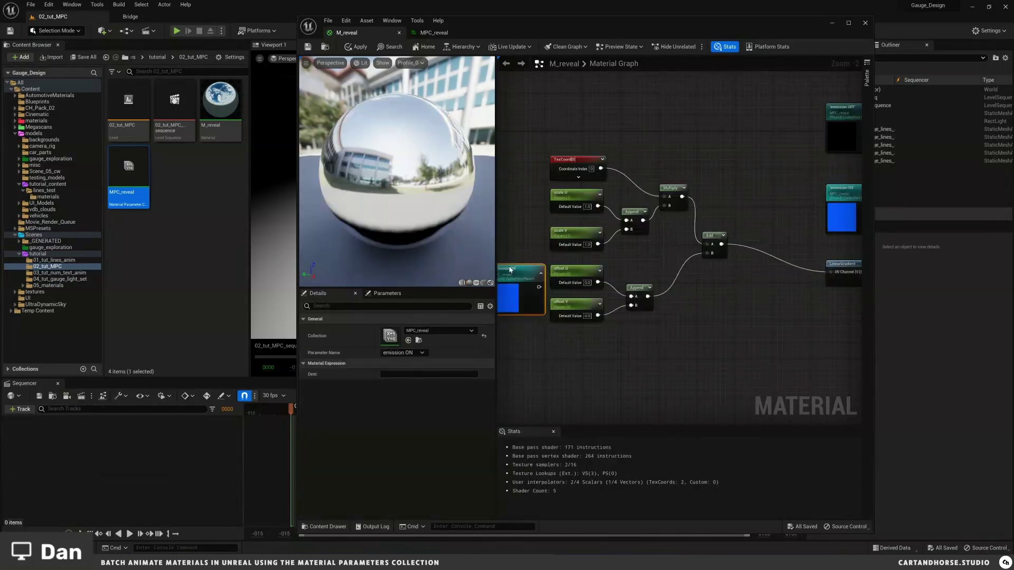
{"action": "left_click", "coordinate": [531, 242]}
{"action": "right_click_drag", "start_coordinate": [531, 242], "coordinate": [548, 247]}
- Switch the copy to offset V, wire it to Append B, replace the green scalar and save M_reveal
{"action": "left_click", "coordinate": [539, 264]}
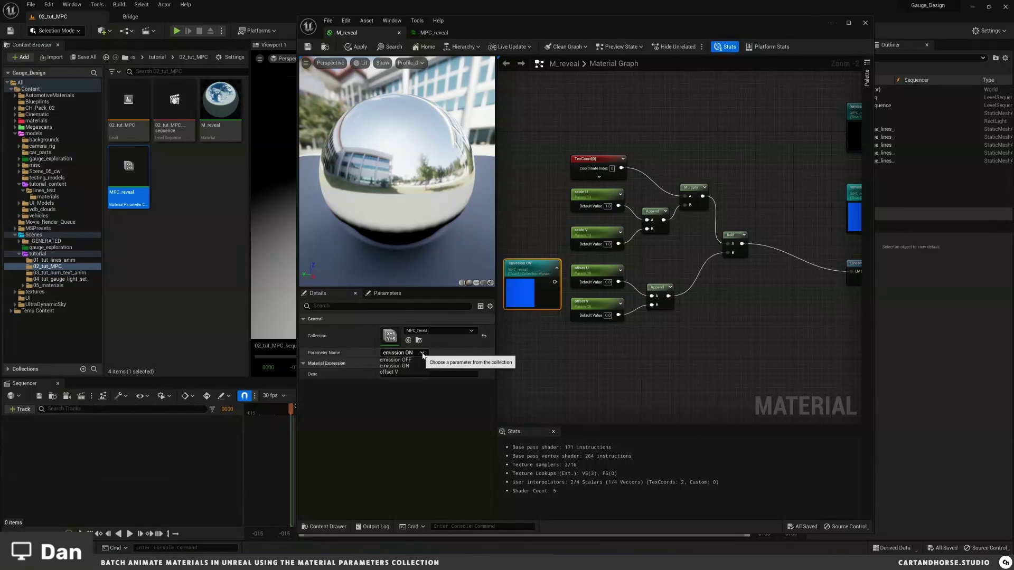
{"action": "left_click", "coordinate": [403, 352]}
{"action": "left_click", "coordinate": [404, 372]}
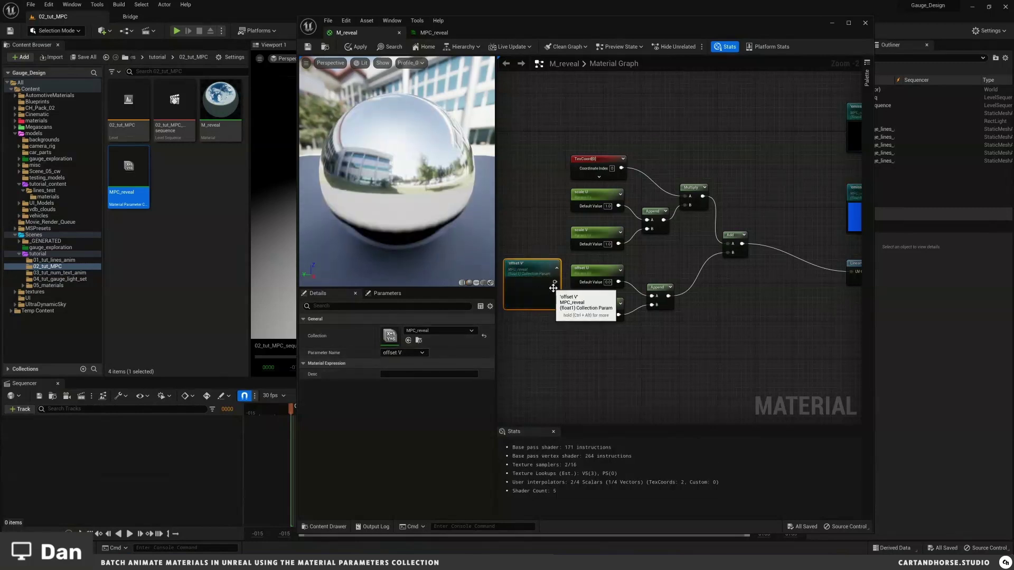
{"action": "left_click_drag", "start_coordinate": [555, 286], "coordinate": [652, 304]}
{"action": "left_click", "coordinate": [593, 305]}
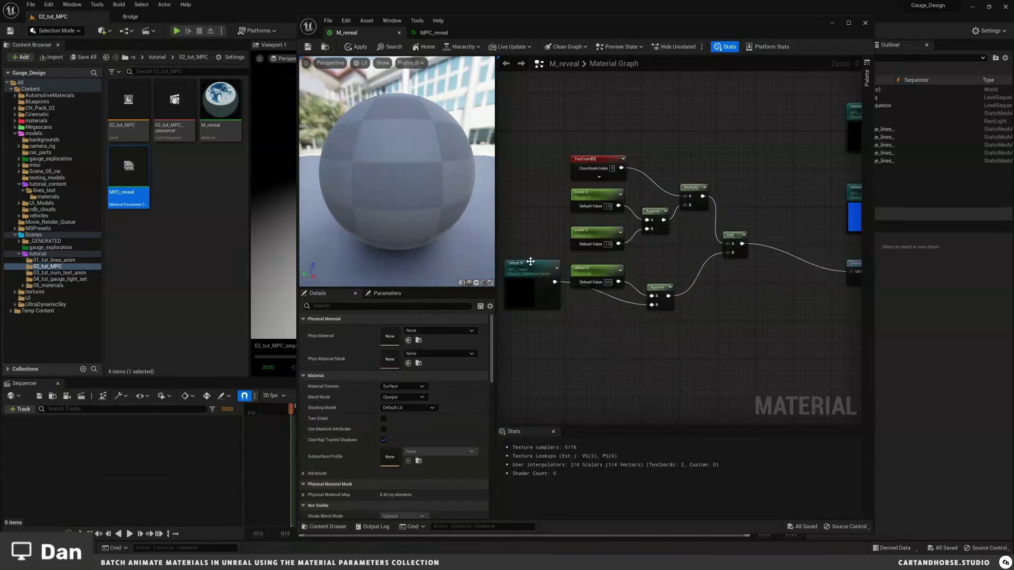
{"action": "key", "text": "Delete"}
{"action": "left_click_drag", "start_coordinate": [528, 264], "coordinate": [593, 302]}
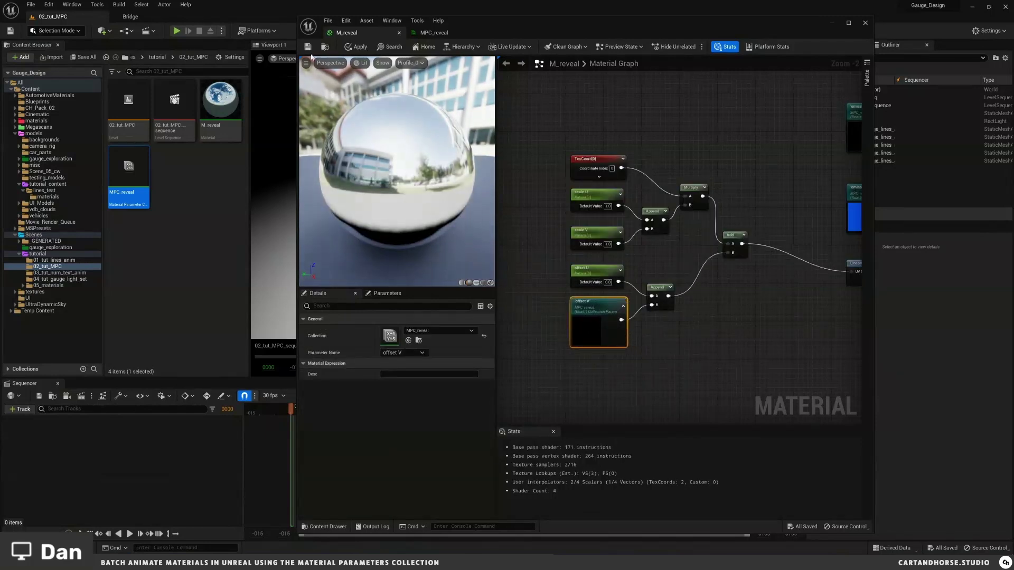
{"action": "key", "text": "ctrl+s"}
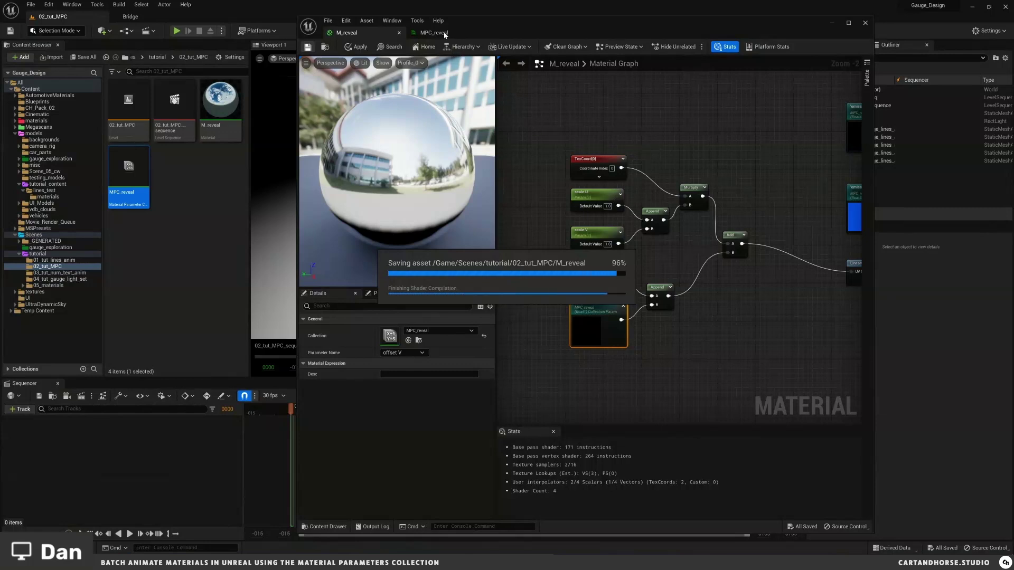
- Create a material instance of M_reveal named MI_reveal
{"action": "left_click", "coordinate": [833, 23]}
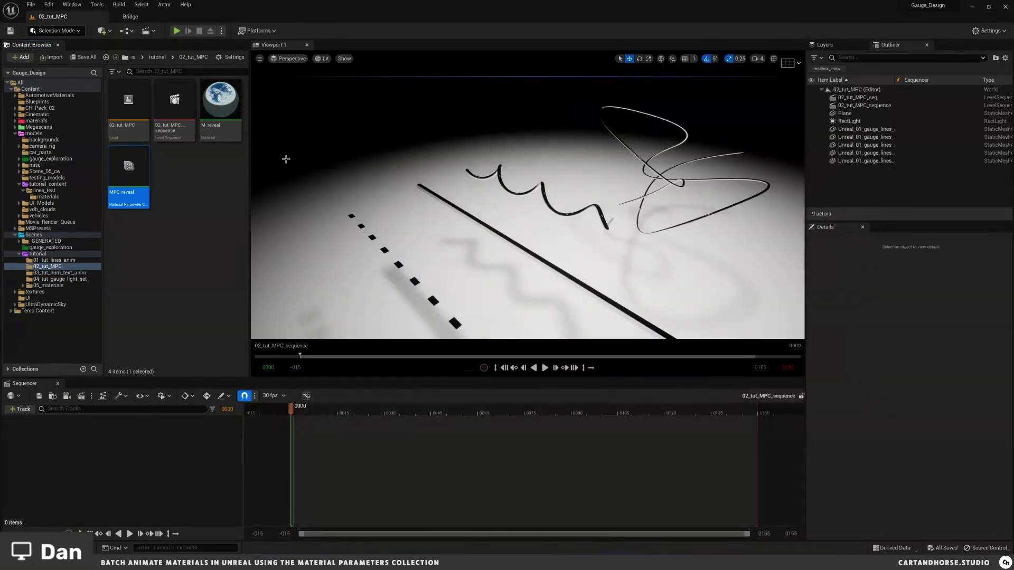
{"action": "left_click", "coordinate": [226, 113]}
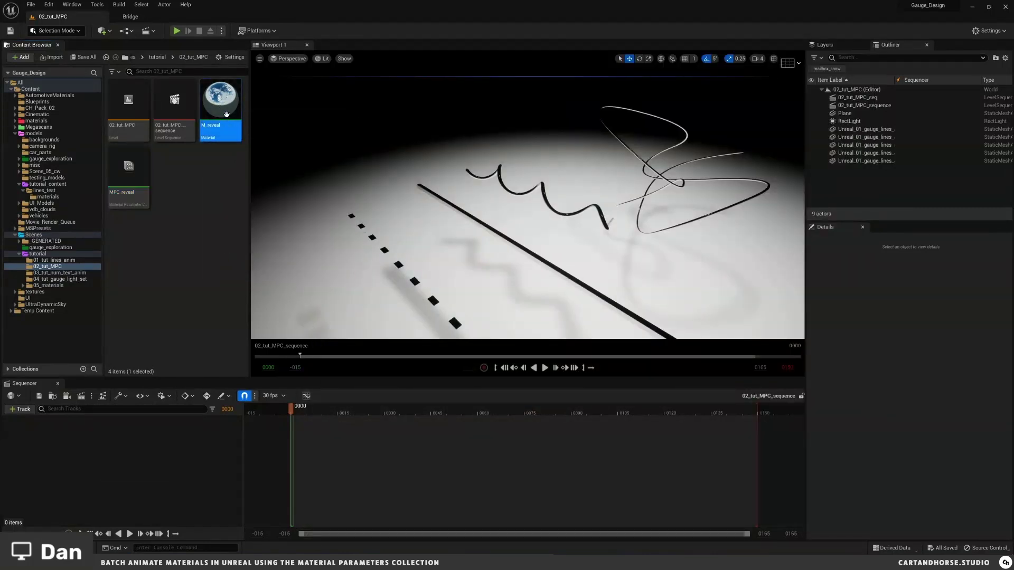
{"action": "right_click", "coordinate": [226, 114]}
{"action": "left_click", "coordinate": [283, 131]}
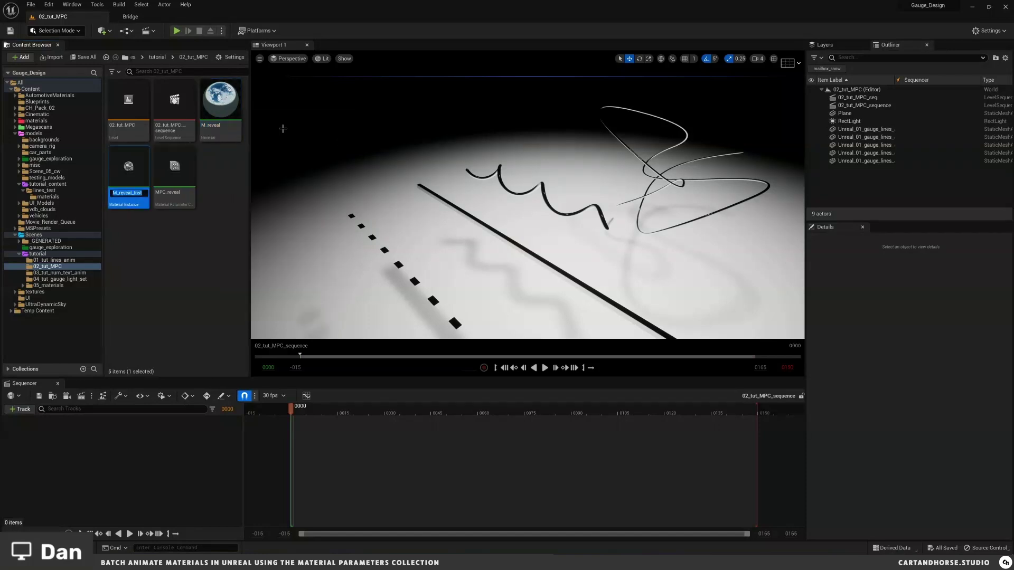
{"action": "key", "text": "Right"}
{"action": "key", "text": "BackSpace"}
{"action": "key", "text": "BackSpace"}
{"action": "key", "text": "Left"}
{"action": "key", "text": "Left"}
{"action": "key", "text": "Left"}
{"action": "key", "text": "Left"}
{"action": "key", "text": "Left"}
{"action": "key", "text": "Left"}
{"action": "key", "text": "Left"}
{"action": "key", "text": "Return"}
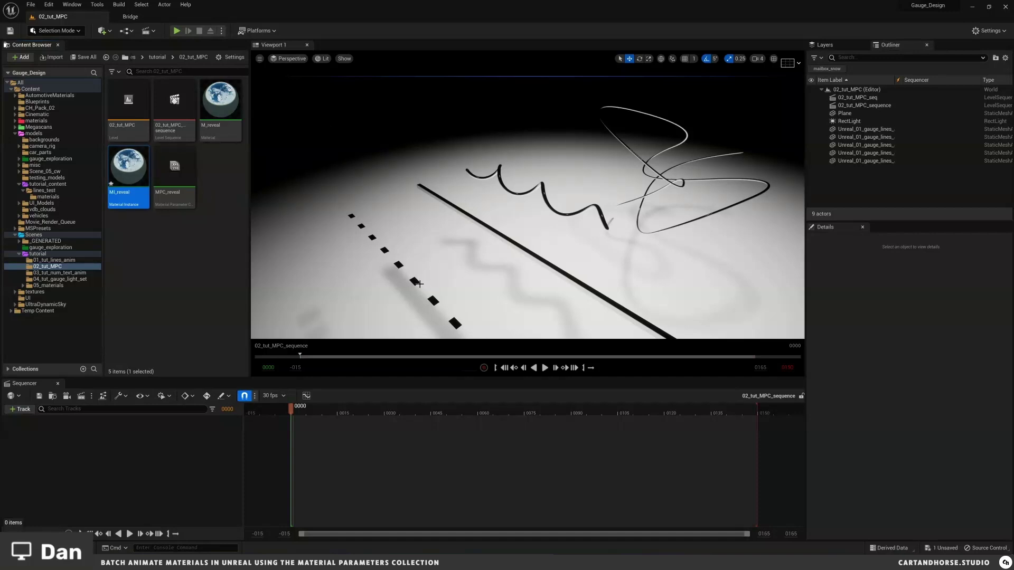
- Assign MI_reveal to the straight, wavy and thin tangled gauge lines
{"action": "mouse_move", "coordinate": [513, 243]}
{"action": "right_mouse_down"}
{"action": "mouse_move", "coordinate": [524, 241]}
{"action": "mouse_move", "coordinate": [514, 230]}
{"action": "right_mouse_up"}
{"action": "left_click", "coordinate": [502, 193]}
{"action": "left_click", "coordinate": [517, 158], "text": "ctrl"}
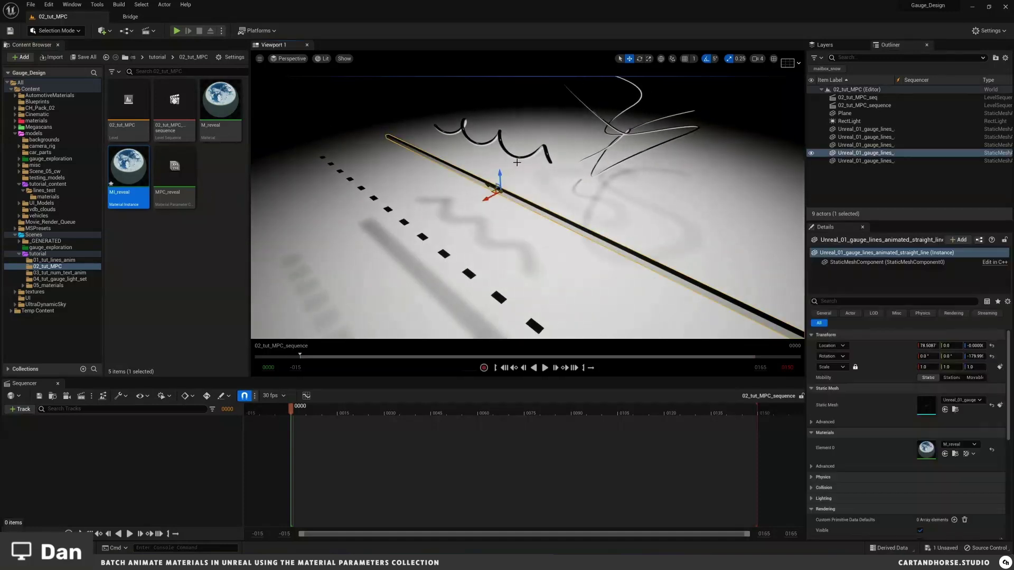
{"action": "left_click", "coordinate": [602, 121], "text": "ctrl"}
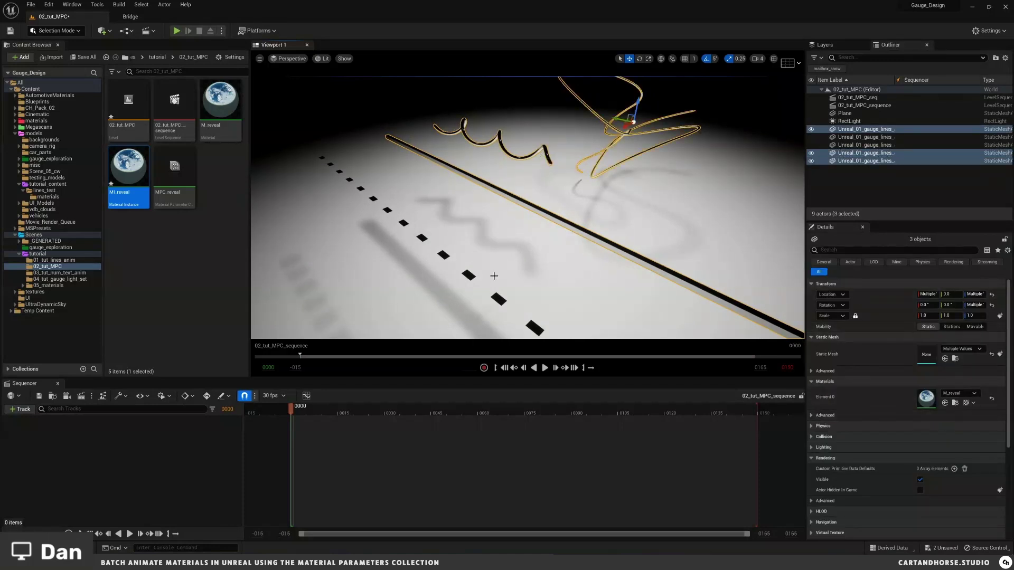
{"action": "left_click", "coordinate": [944, 403]}
{"action": "scroll", "coordinate": [591, 200], "scroll_direction": "down", "scroll_amount": 2}
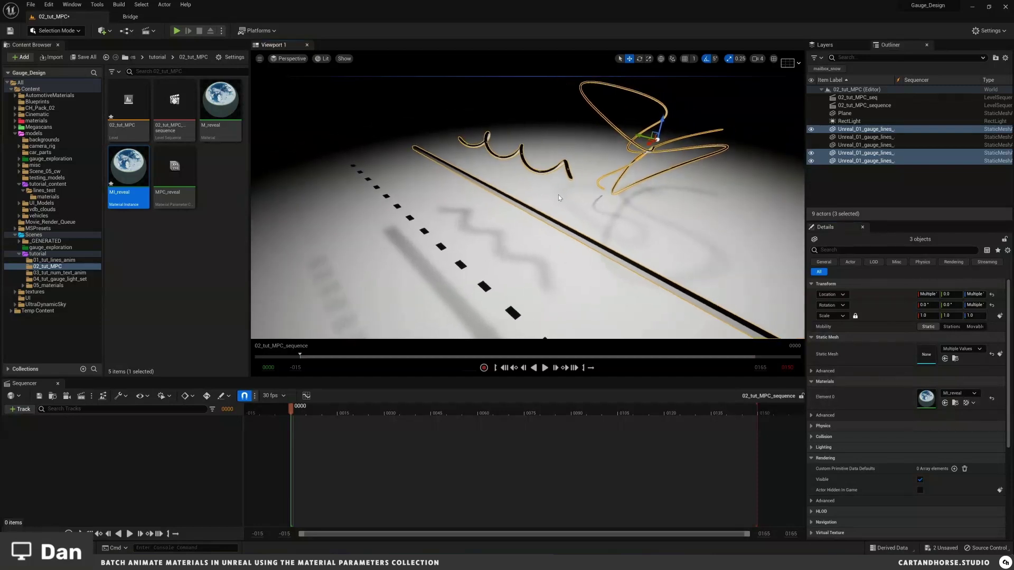
{"action": "scroll", "coordinate": [509, 204], "scroll_direction": "up", "scroll_amount": 2}
{"action": "key", "text": "Escape"}
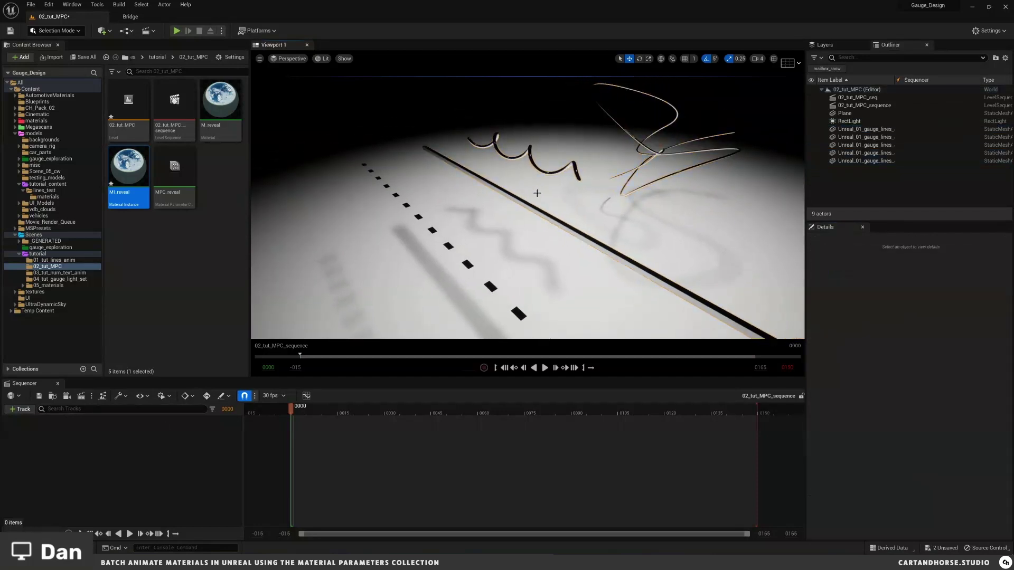
{"action": "scroll", "coordinate": [545, 183], "scroll_direction": "up", "scroll_amount": 1}
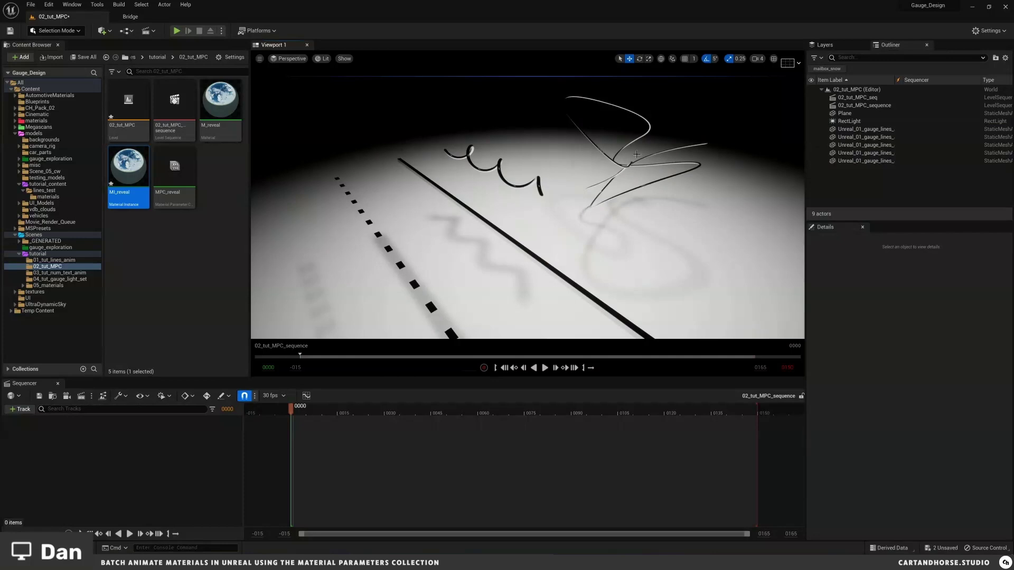
- Add an MPC_reveal Material Parameter Collection track with an offset V parameter to the sequence
{"action": "left_click", "coordinate": [210, 250]}
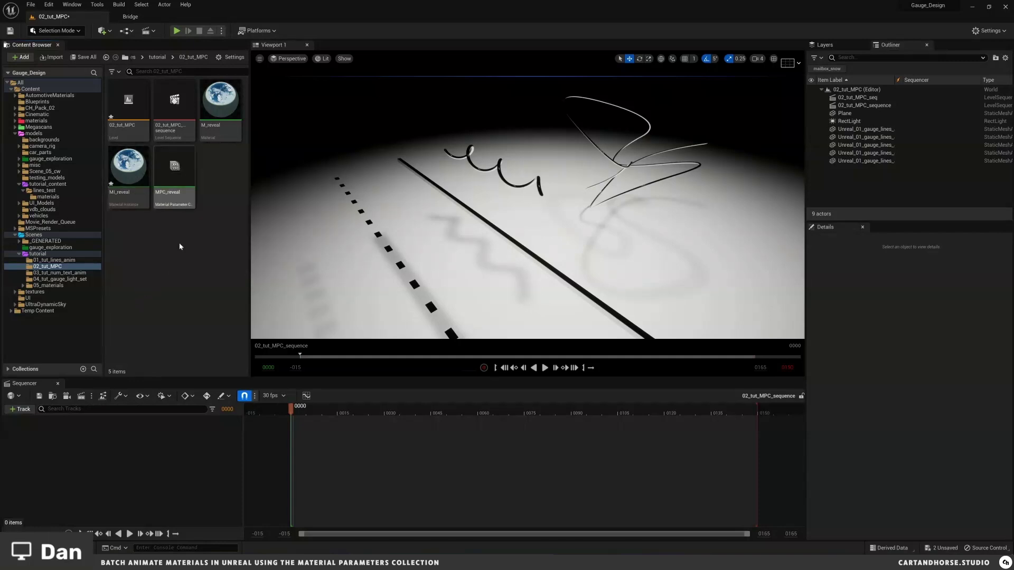
{"action": "left_click", "coordinate": [21, 410]}
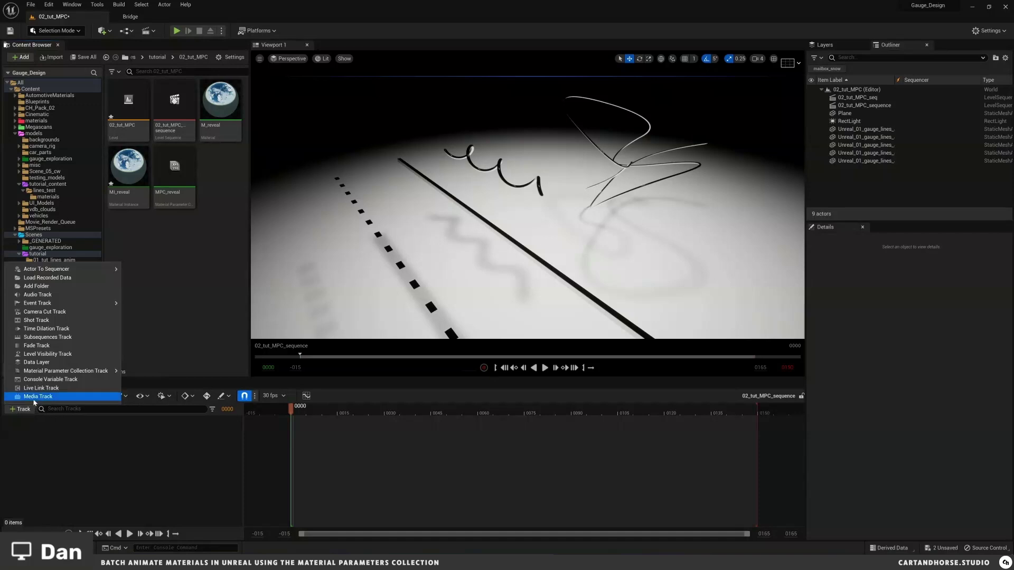
{"action": "mouse_move", "coordinate": [100, 376]}
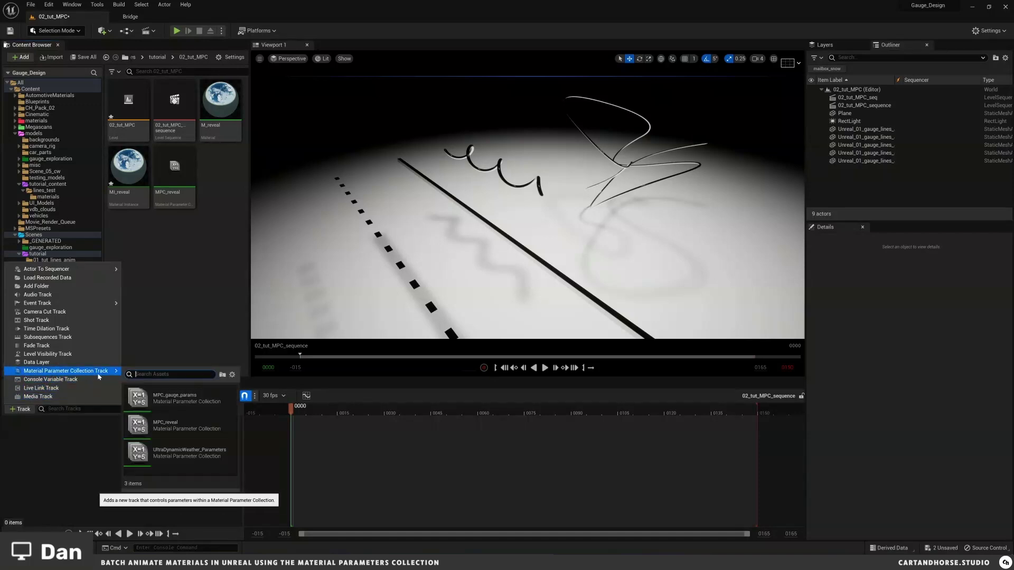
{"action": "left_click", "coordinate": [188, 426]}
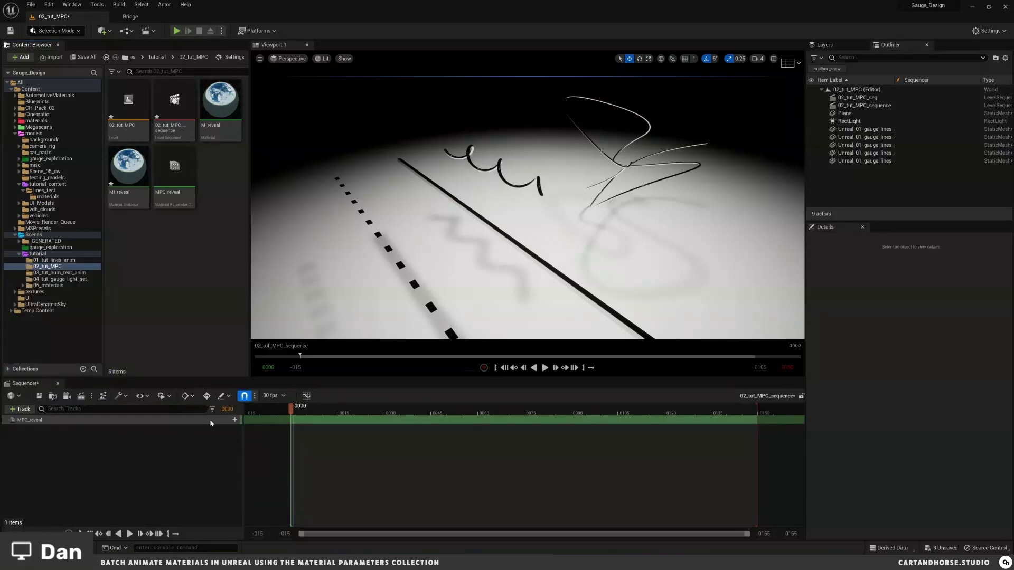
{"action": "left_click", "coordinate": [229, 421]}
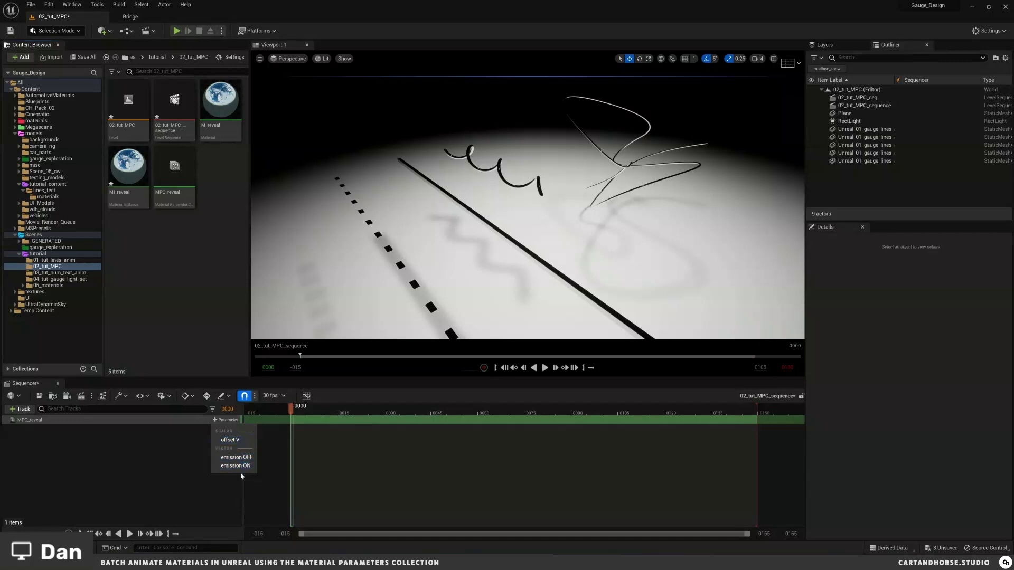
{"action": "left_click", "coordinate": [237, 440]}
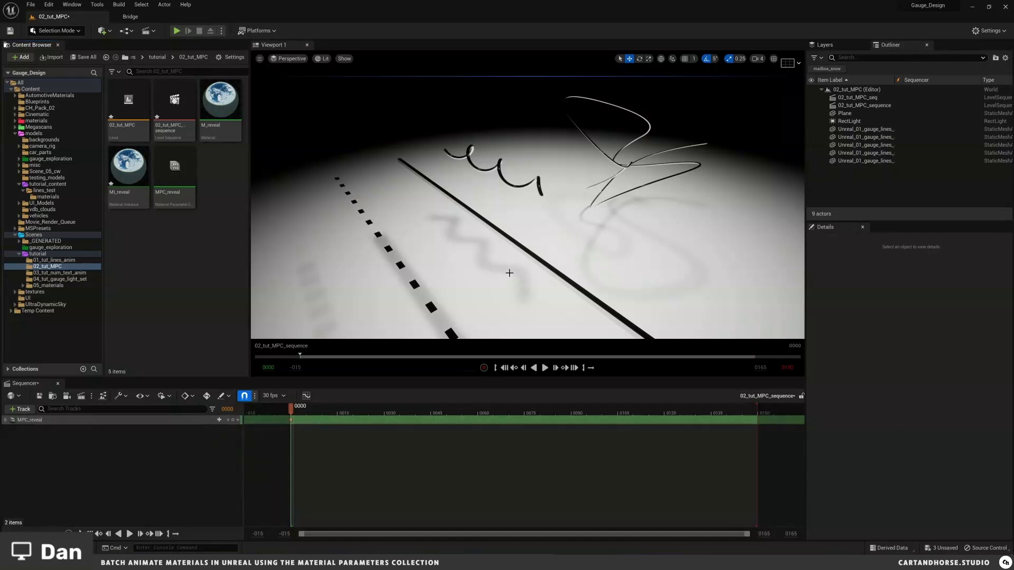
- Key the MPC_reveal track's offset V at 1.0 on frame 52
{"action": "left_click", "coordinate": [6, 419]}
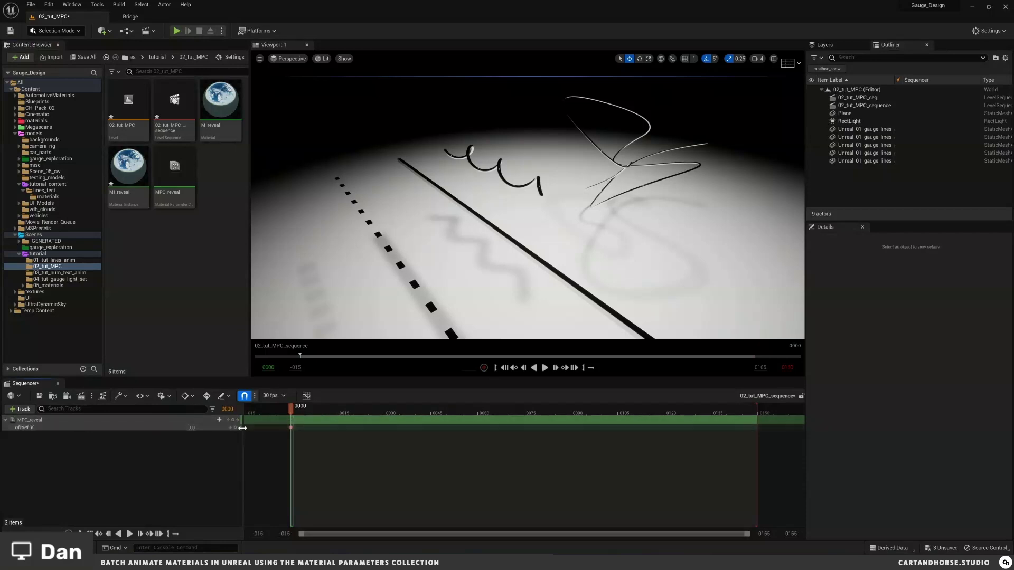
{"action": "key", "text": "space"}
{"action": "key", "text": "space"}
{"action": "left_click_drag", "start_coordinate": [194, 431], "coordinate": [211, 432]}
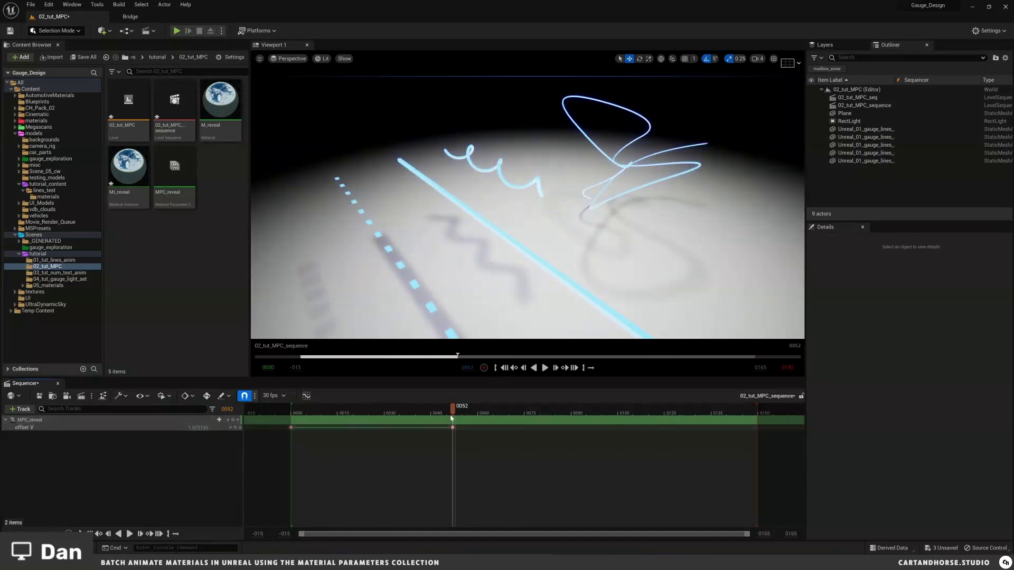
{"action": "left_click", "coordinate": [197, 430]}
{"action": "type", "text": "1"}
{"action": "key", "text": "Return"}
- Scrub the timeline back and forth to preview the glow sweeping along the gauge lines
{"action": "scroll", "coordinate": [480, 191], "scroll_direction": "down", "scroll_amount": 3}
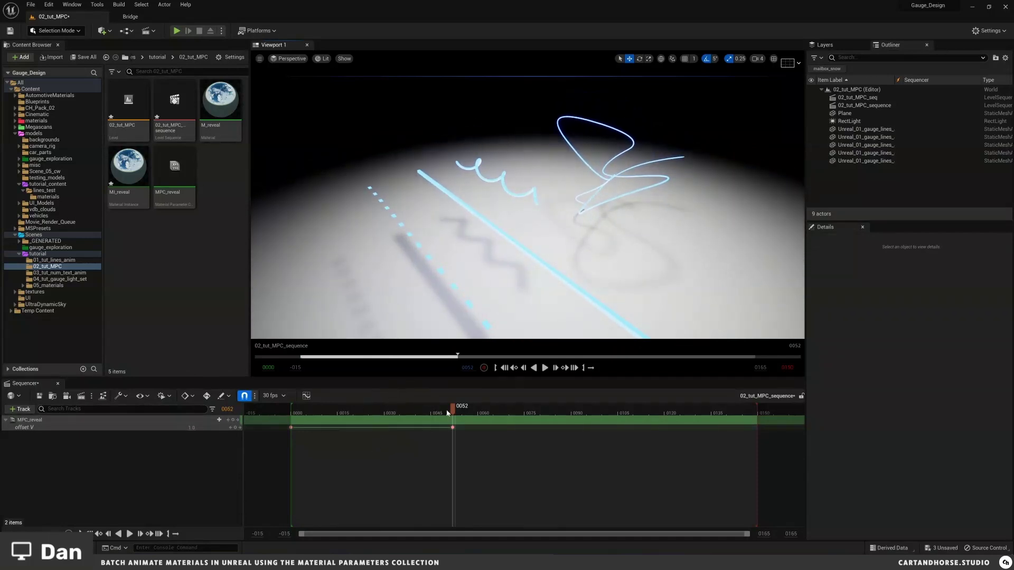
{"action": "left_click_drag", "start_coordinate": [452, 411], "coordinate": [384, 412]}
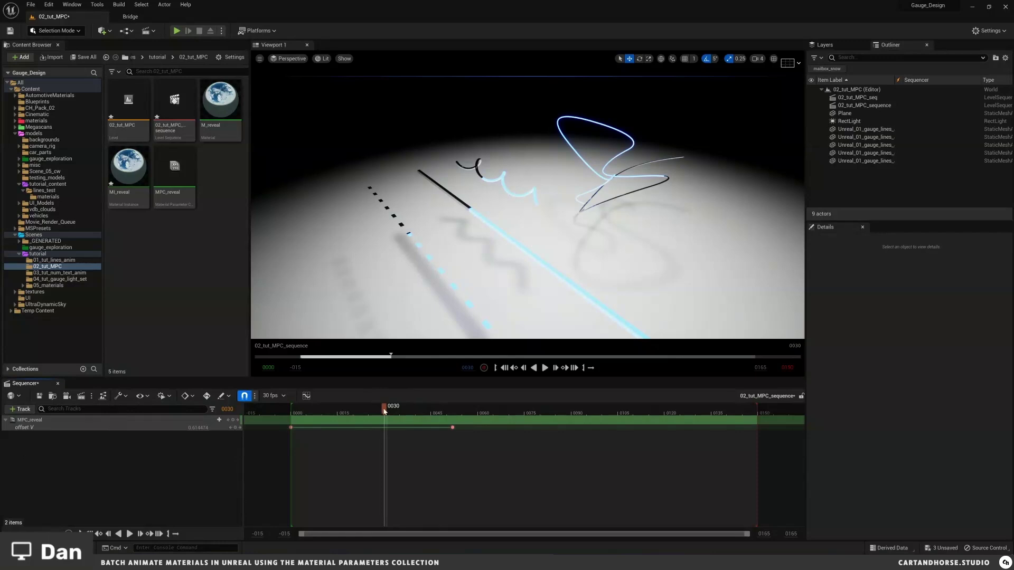
{"action": "left_click_drag", "start_coordinate": [384, 411], "coordinate": [321, 421]}
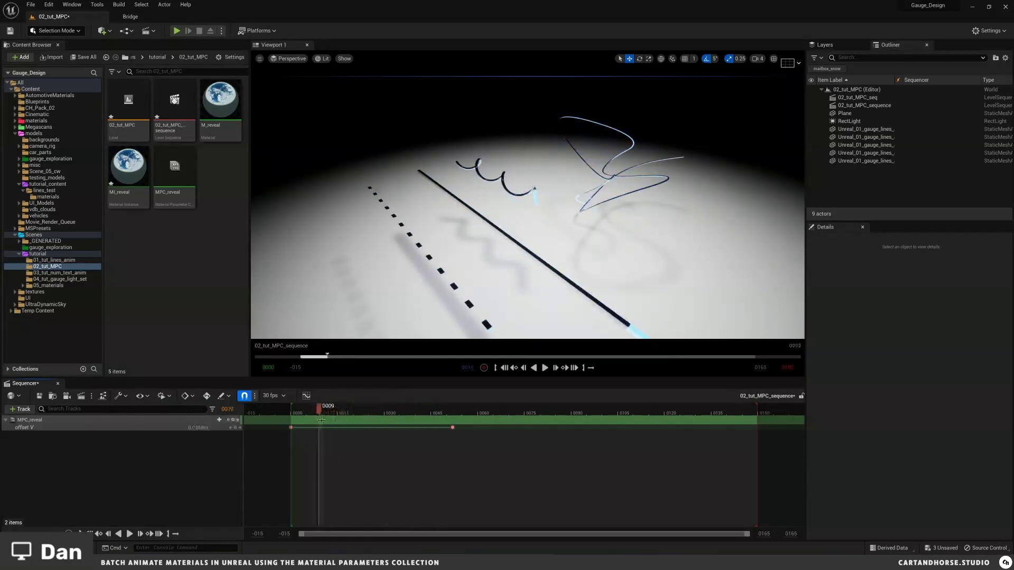
{"action": "left_click", "coordinate": [429, 257]}
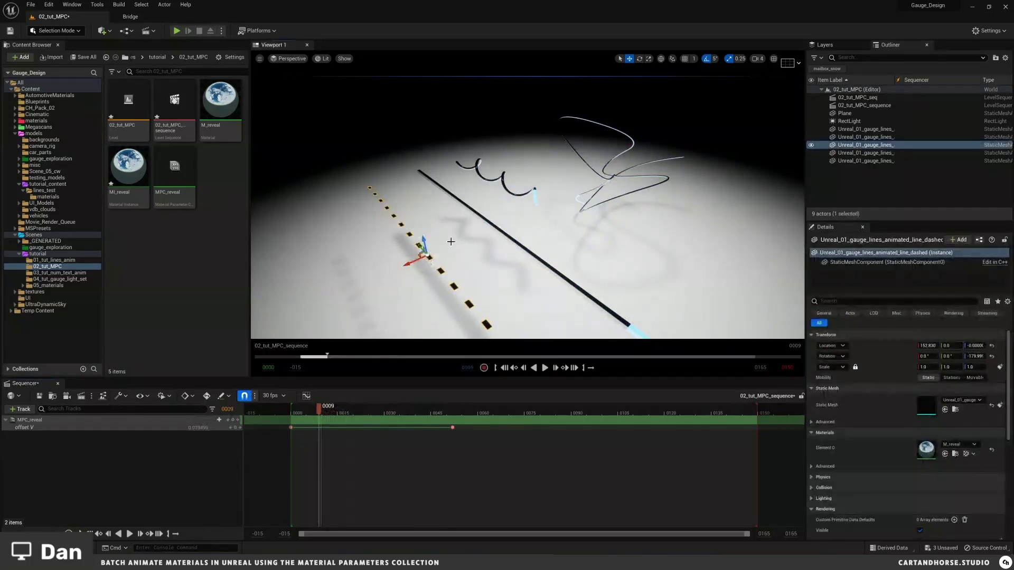
{"action": "mouse_move", "coordinate": [319, 410]}
{"action": "left_mouse_down"}
{"action": "mouse_move", "coordinate": [410, 411]}
{"action": "mouse_move", "coordinate": [338, 414]}
{"action": "left_mouse_up"}
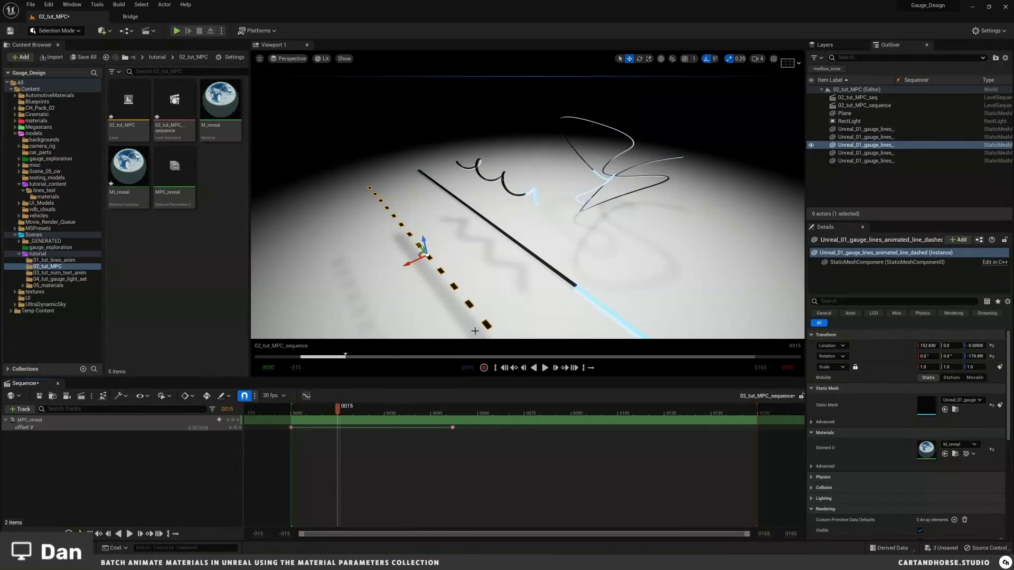
{"action": "left_click_drag", "start_coordinate": [337, 414], "coordinate": [328, 417]}
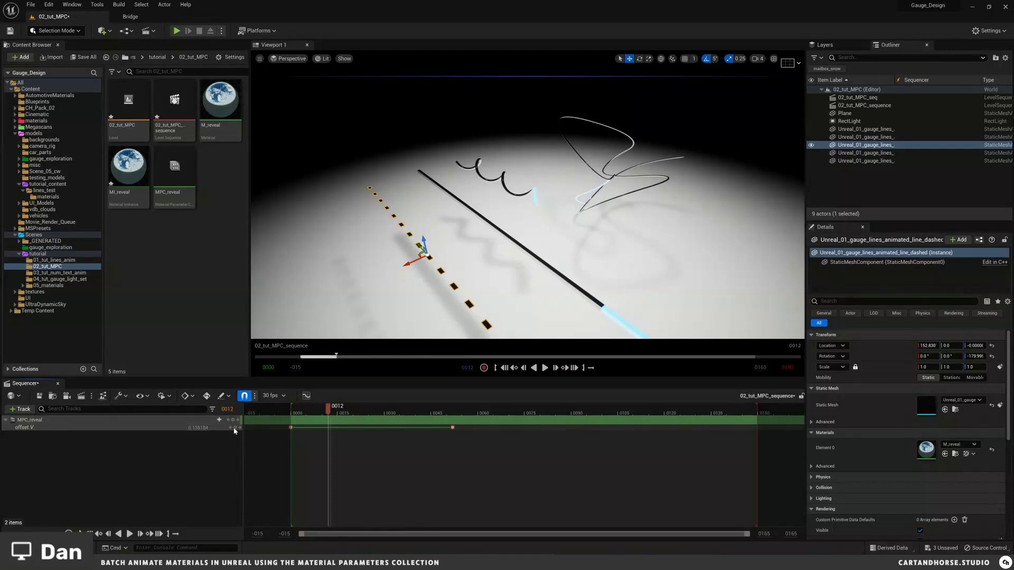
{"action": "right_click_drag", "start_coordinate": [562, 189], "coordinate": [578, 195]}
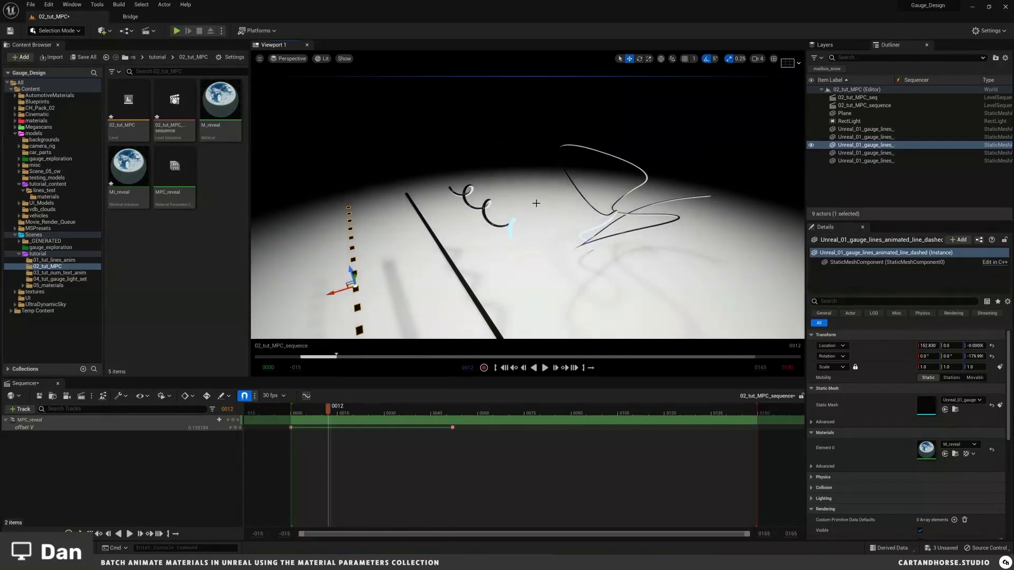
{"action": "right_click_drag", "start_coordinate": [582, 201], "coordinate": [536, 203]}
{"action": "key", "text": "Escape"}
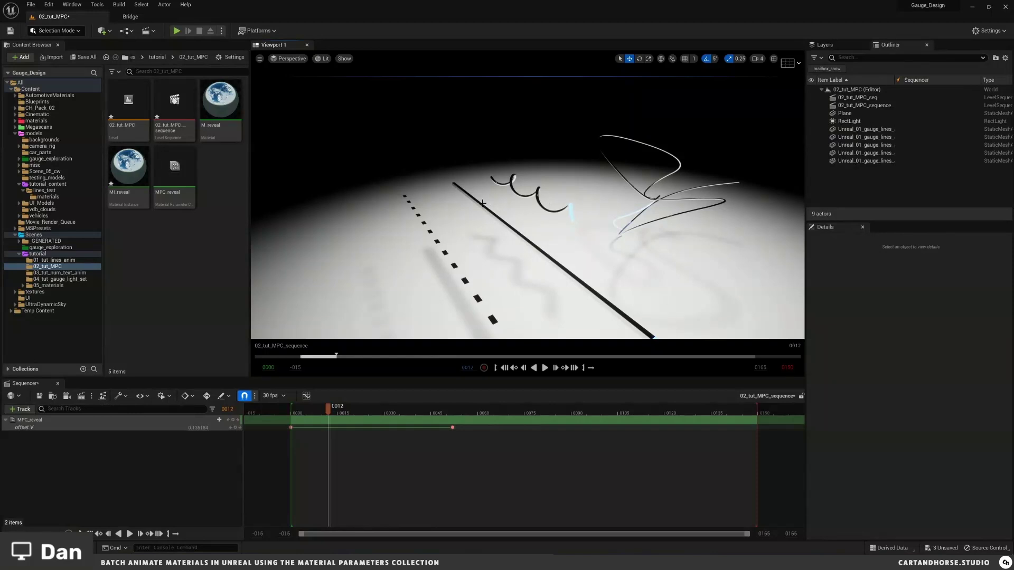
{"action": "right_click_drag", "start_coordinate": [549, 201], "coordinate": [482, 202]}
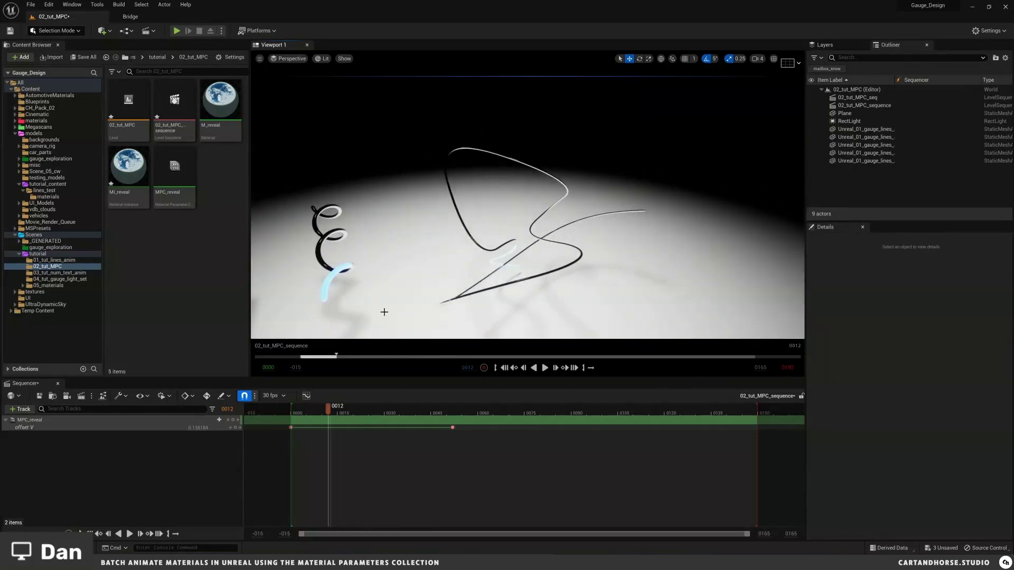
{"action": "right_click_drag", "start_coordinate": [384, 312], "coordinate": [356, 289]}
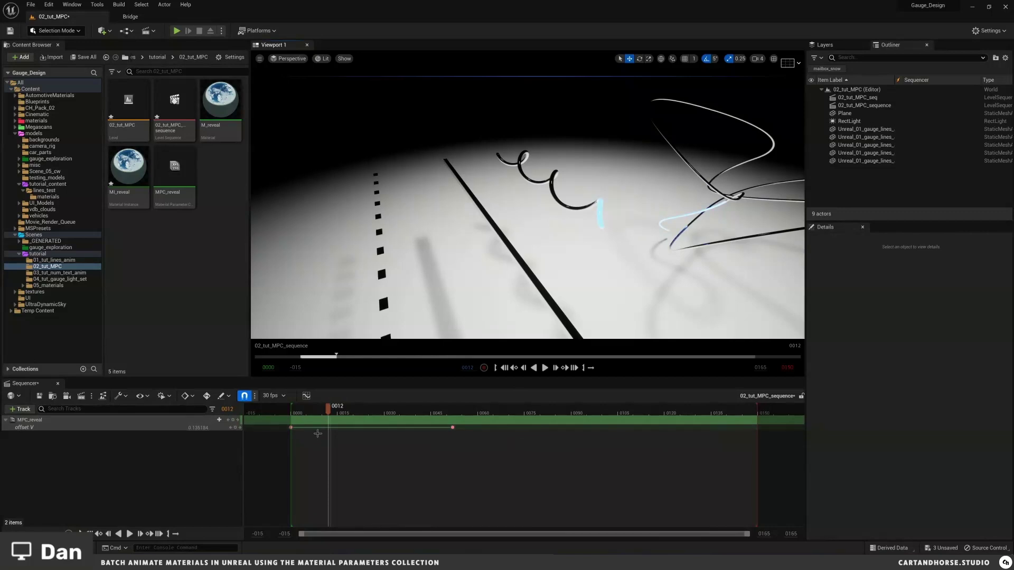
{"action": "right_click_drag", "start_coordinate": [520, 240], "coordinate": [515, 237]}
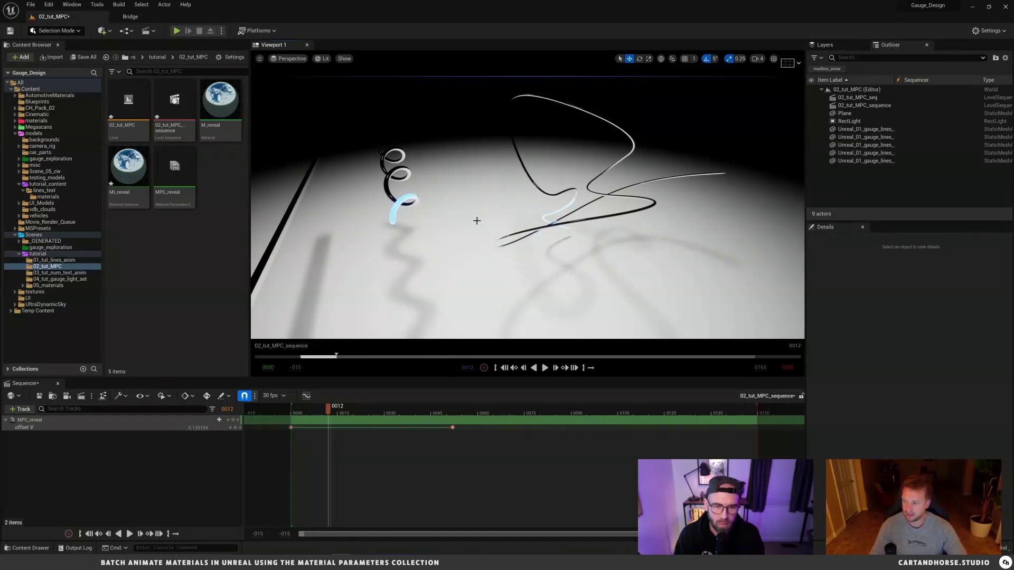
{"action": "left_click_drag", "start_coordinate": [473, 219], "coordinate": [535, 212], "text": "alt"}
{"action": "mouse_move", "coordinate": [336, 410]}
{"action": "left_mouse_down"}
{"action": "mouse_move", "coordinate": [425, 410]}
{"action": "mouse_move", "coordinate": [338, 414]}
{"action": "left_mouse_up"}
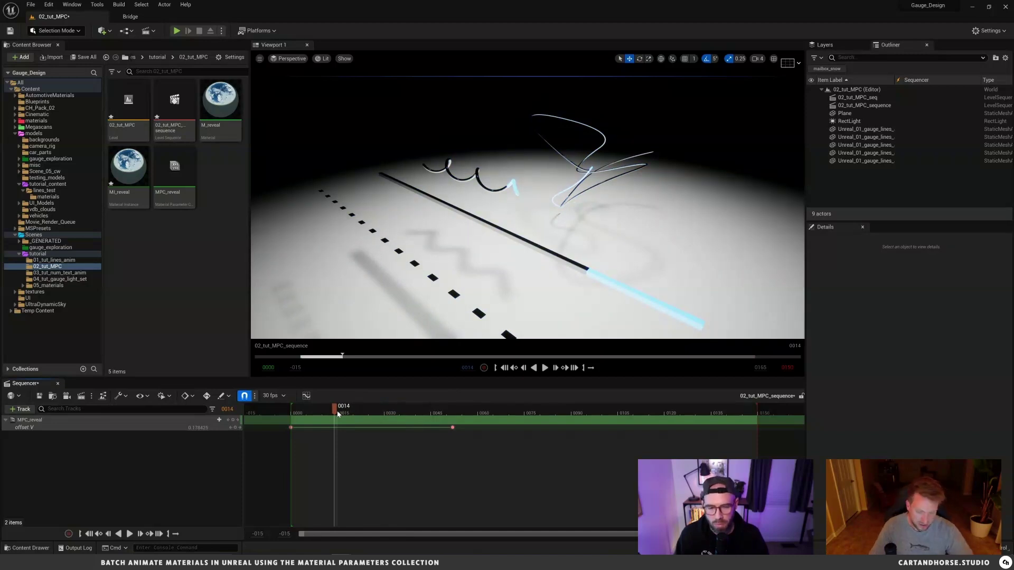
{"action": "right_click_drag", "start_coordinate": [480, 242], "coordinate": [489, 255]}
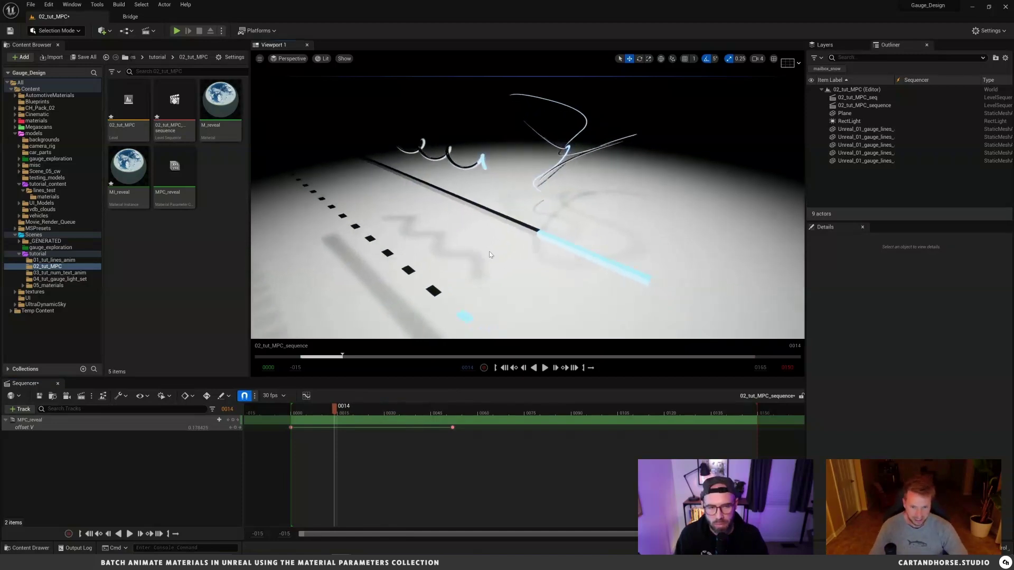